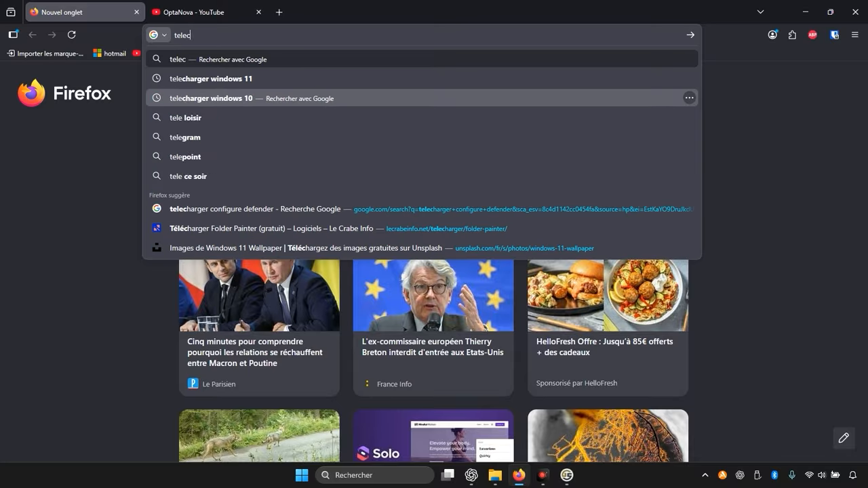
# - Search Google for "telecharger firefox" and look over the download results
pyautogui.write('fox')
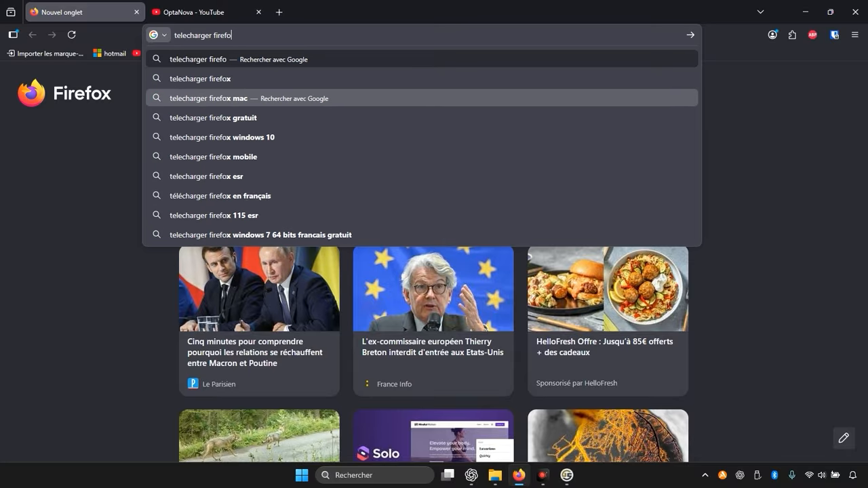
pyautogui.press('Return')
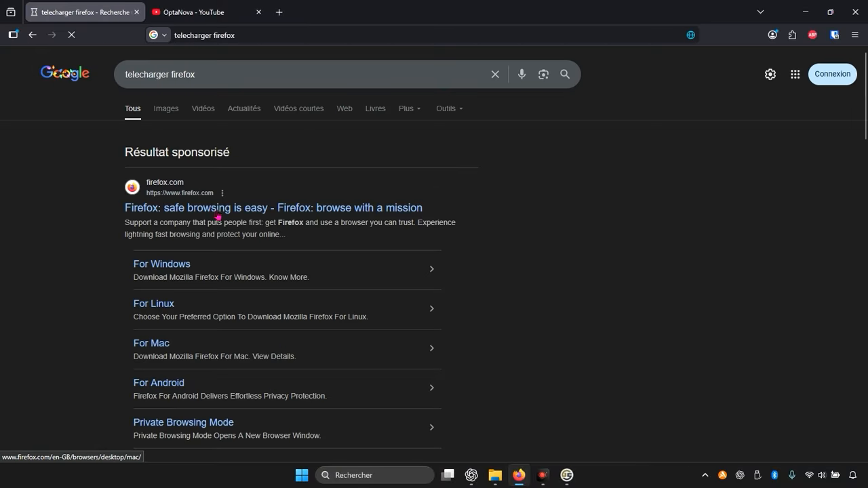
pyautogui.scroll(-3, 228, 299)
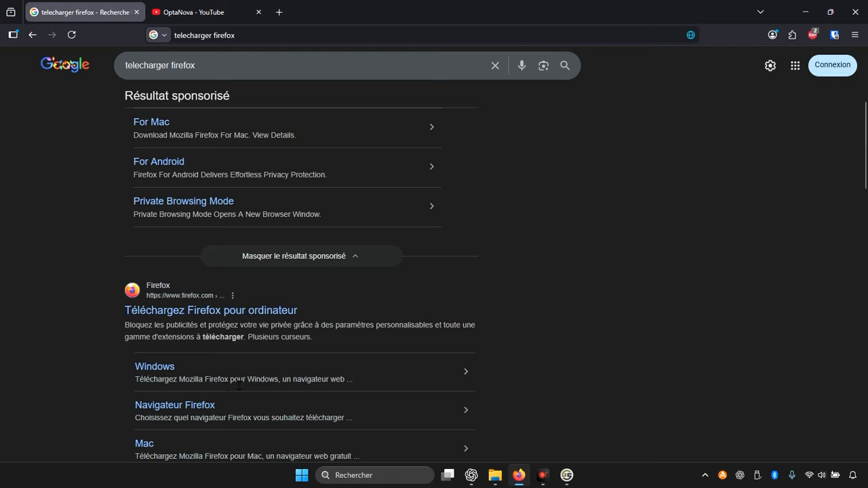
pyautogui.scroll(3, 312, 359)
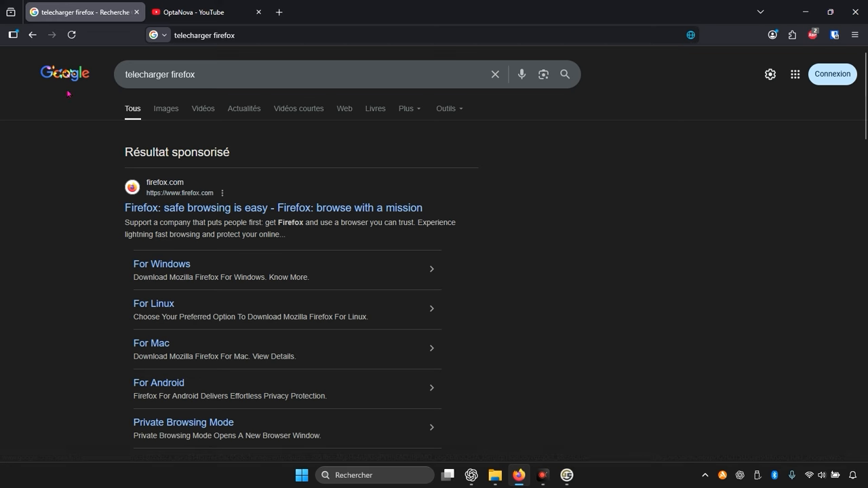
# - Look over the OptaNova YouTube channel page and its videos
pyautogui.click(207, 11)
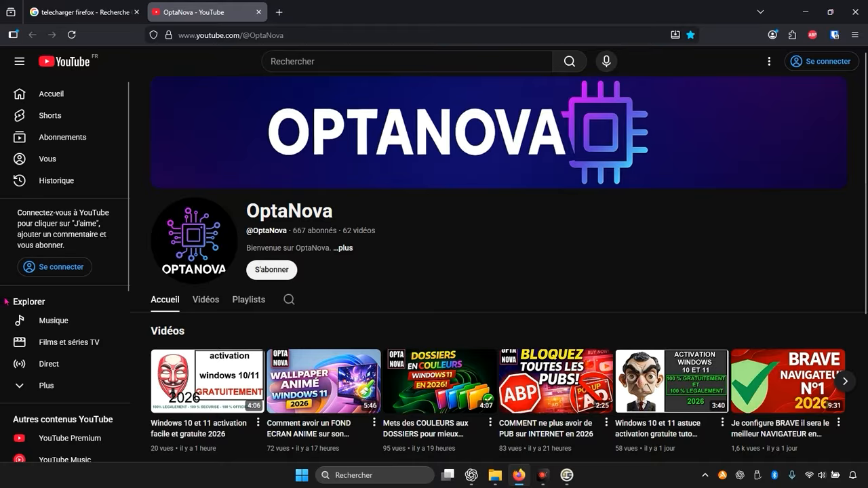
pyautogui.scroll(-2, 433, 306)
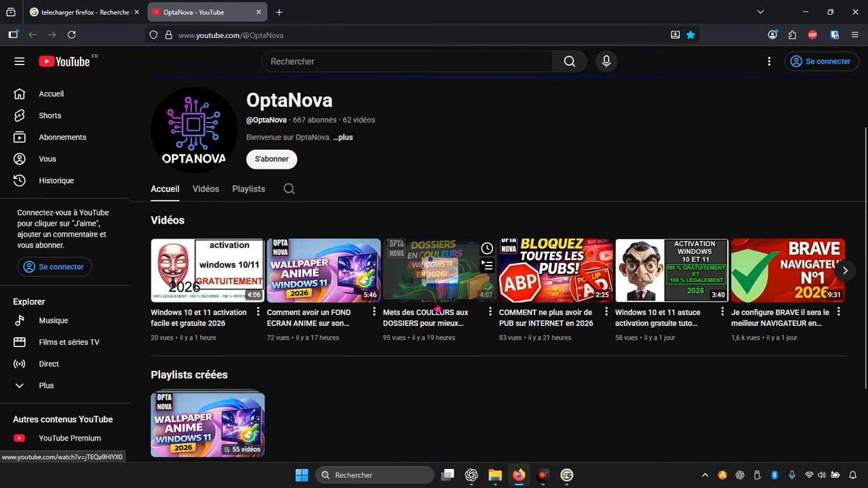
pyautogui.scroll(2, 353, 116)
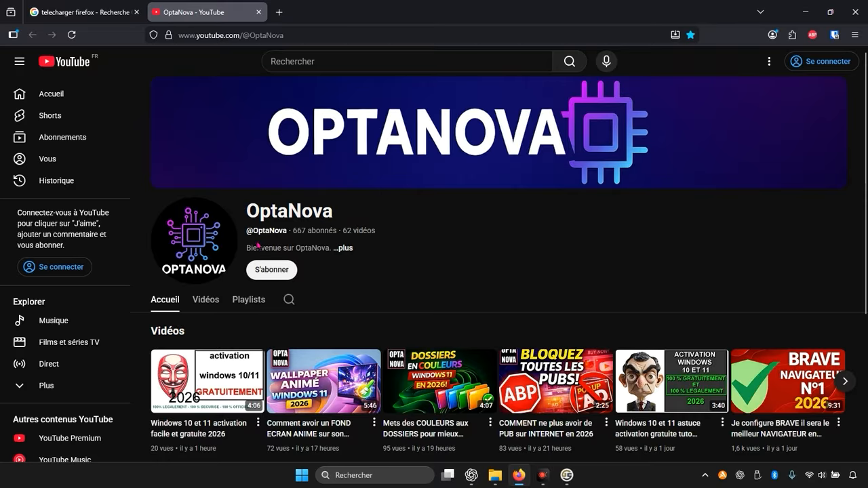
# - Open the about:config advanced preferences page in the Google tab and accept the risk to continue
pyautogui.click(103, 18)
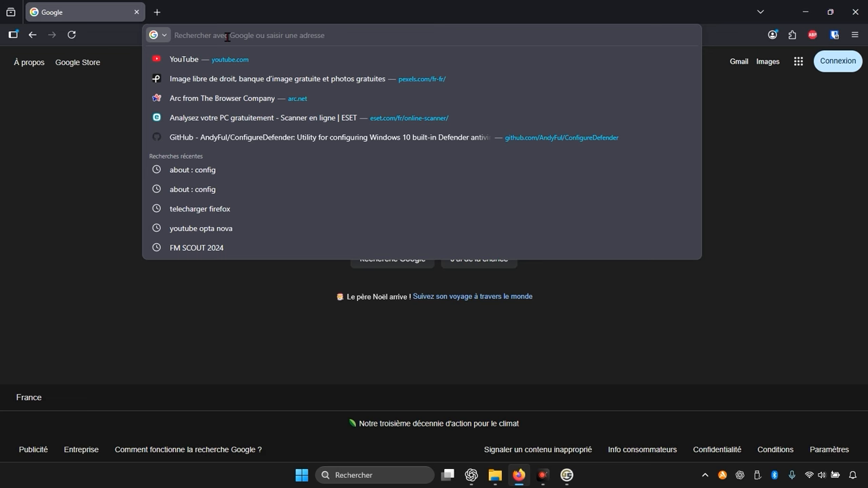
pyautogui.write('abou')
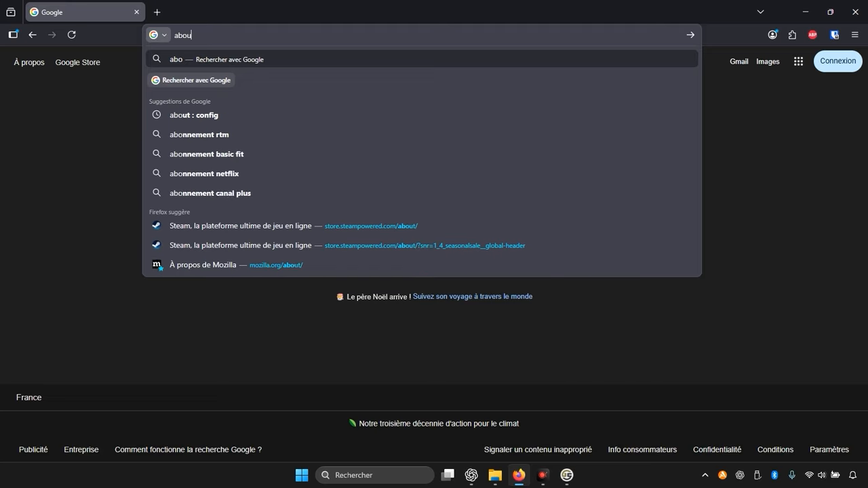
pyautogui.write('t:con')
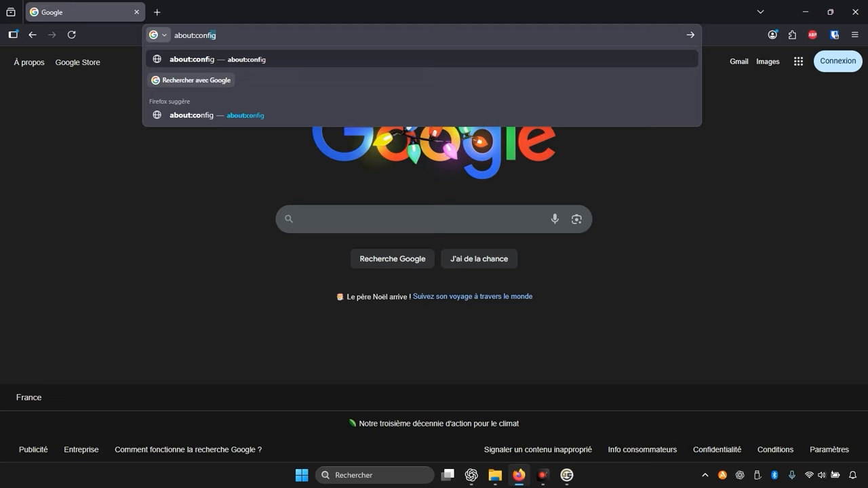
pyautogui.write('fig')
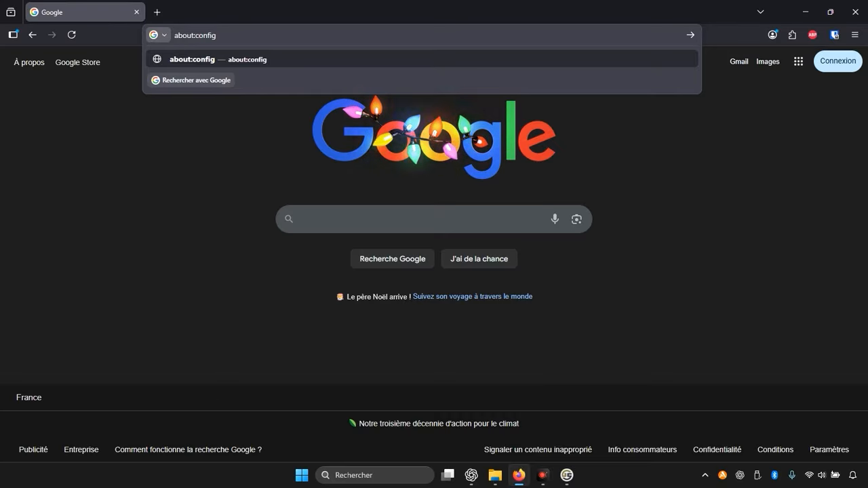
pyautogui.press('Return')
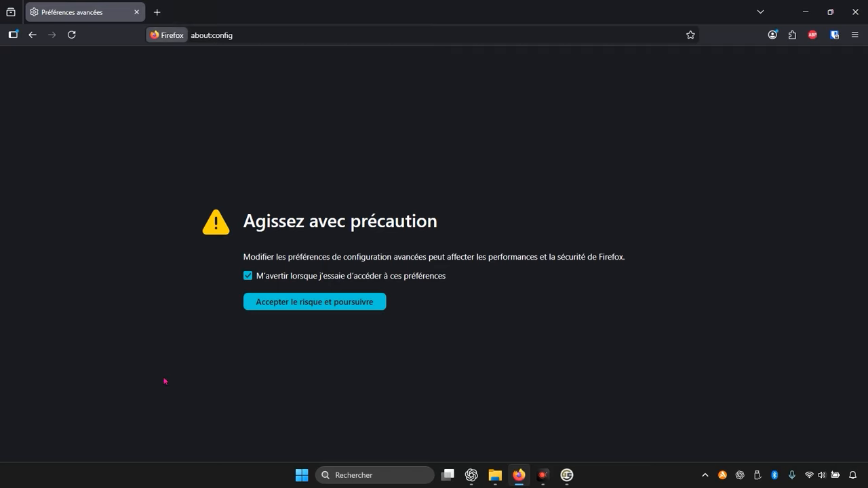
pyautogui.click(291, 305)
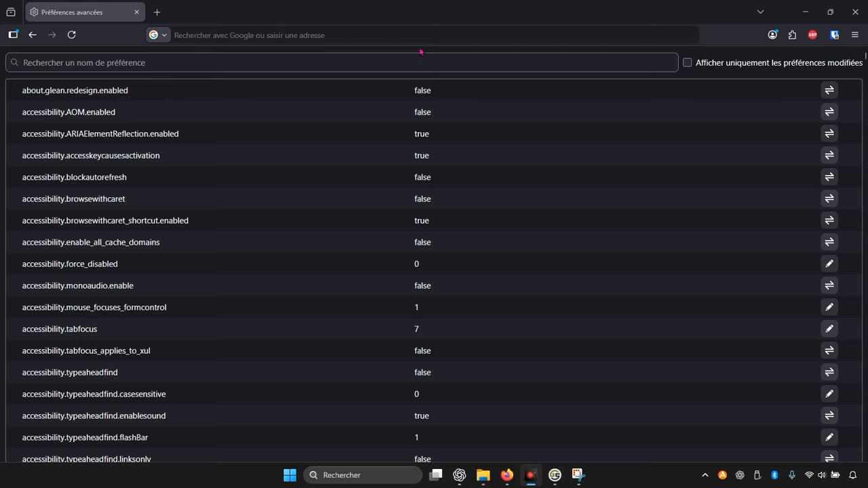
# - Find the toolkit.telemetry.unified preference in the full list and set it to false
pyautogui.scroll(-6, 170, 150)
pyautogui.scroll(6, 170, 150)
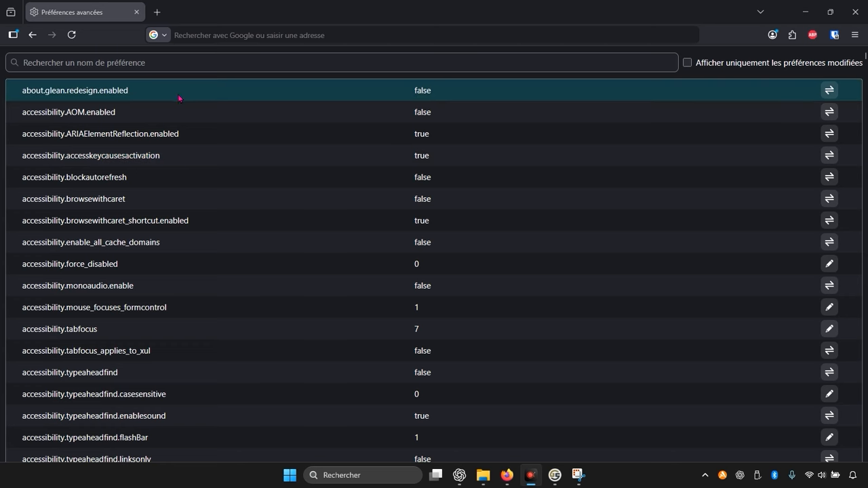
pyautogui.click(143, 62)
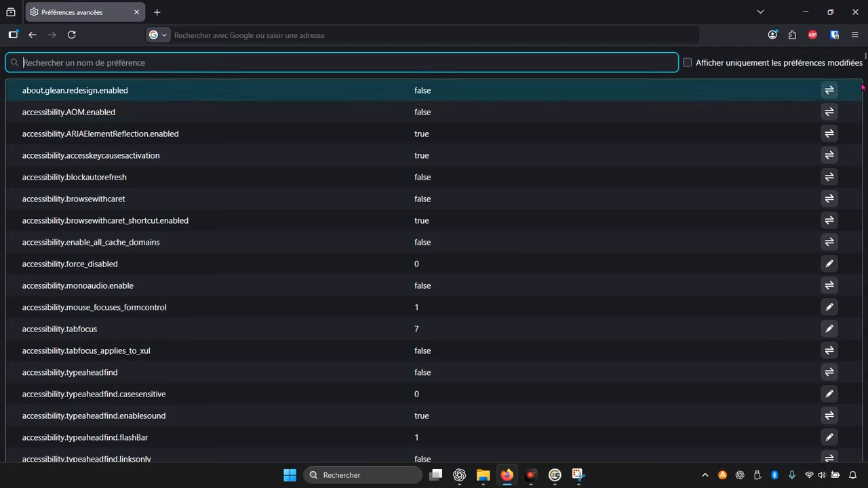
pyautogui.moveTo(864, 58); pyautogui.dragTo(864, 436)
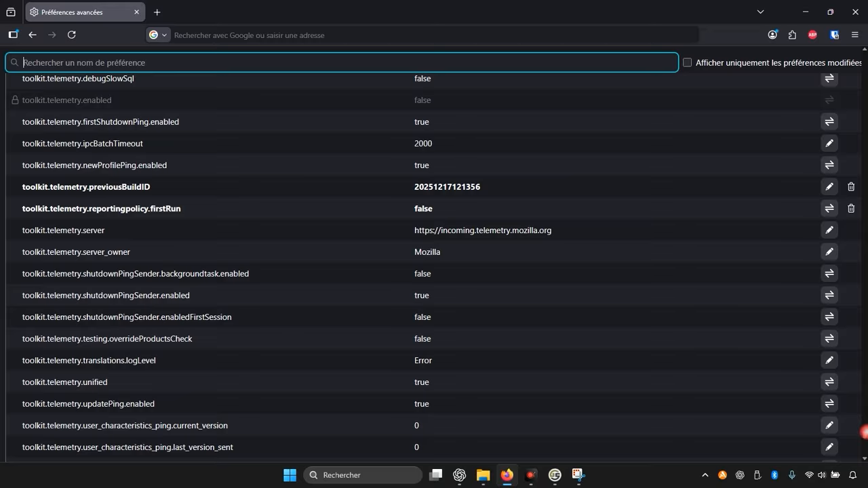
pyautogui.click(64, 238)
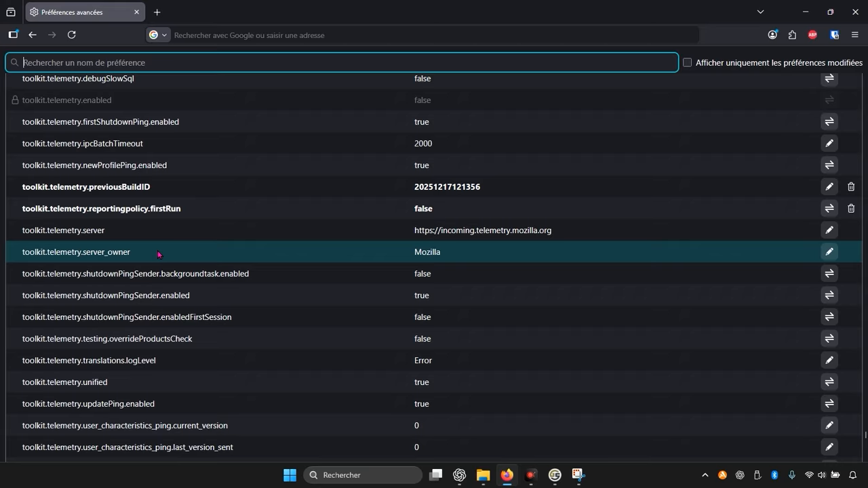
pyautogui.scroll(7, 158, 254)
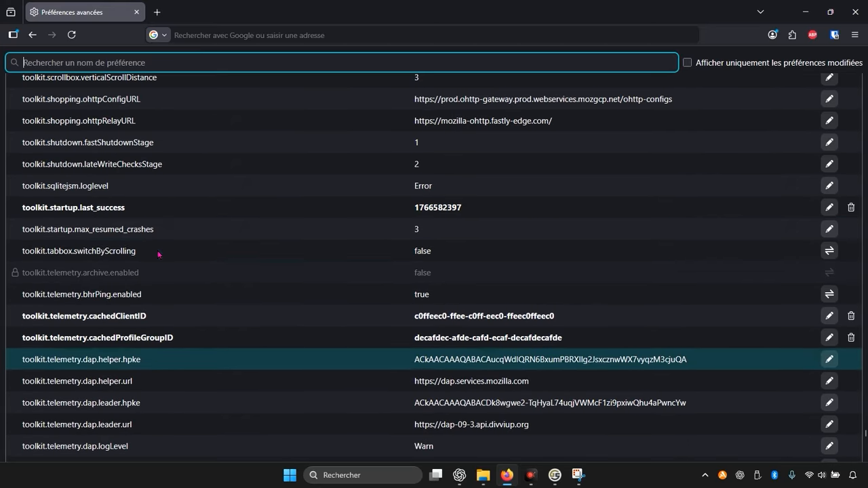
pyautogui.scroll(-1, 159, 251)
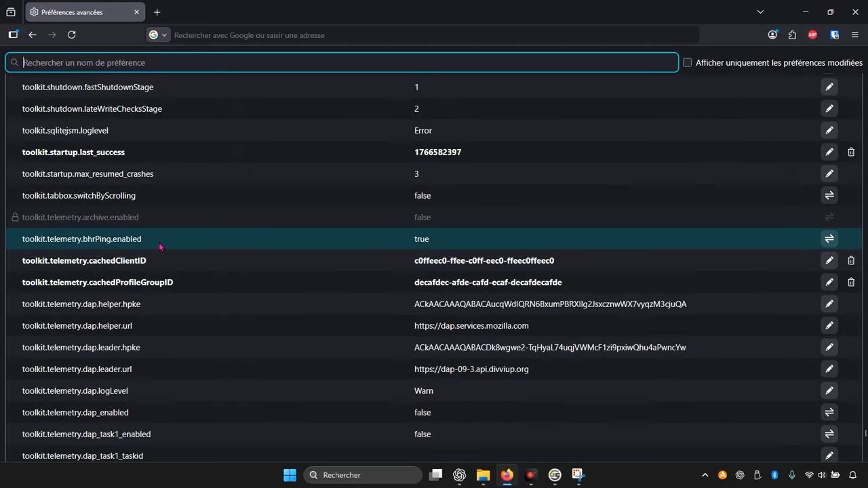
pyautogui.scroll(-6, 161, 247)
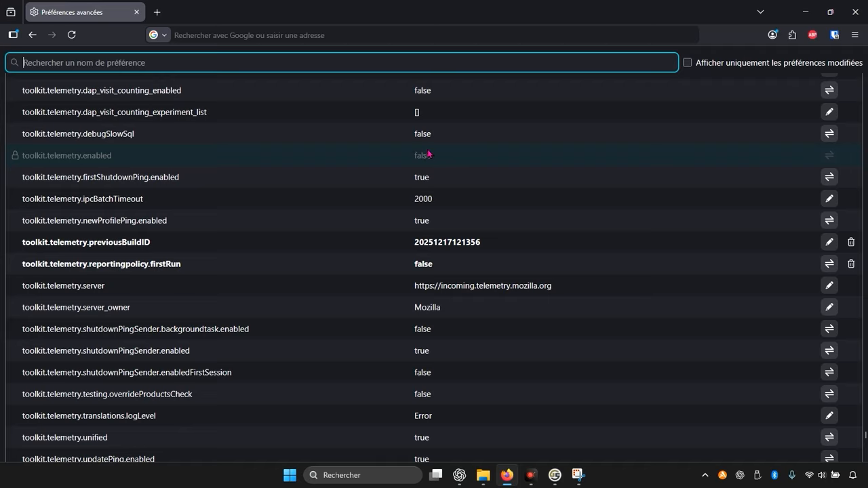
pyautogui.scroll(-4, 433, 277)
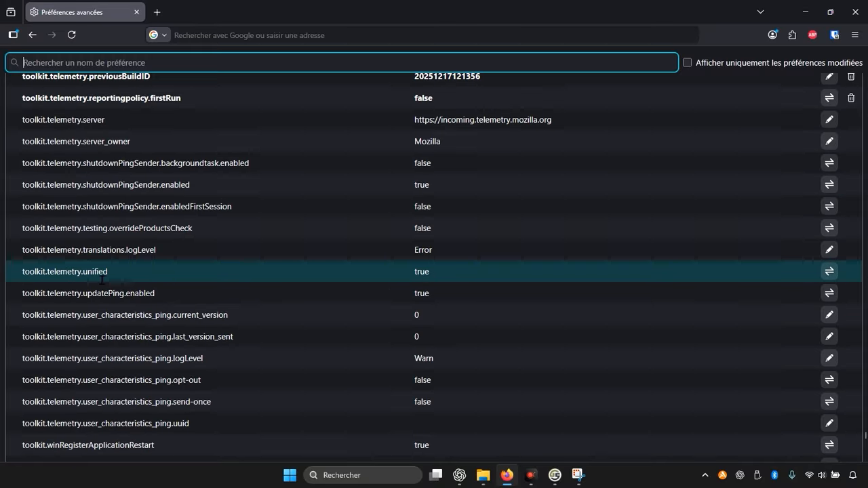
pyautogui.doubleClick(414, 275)
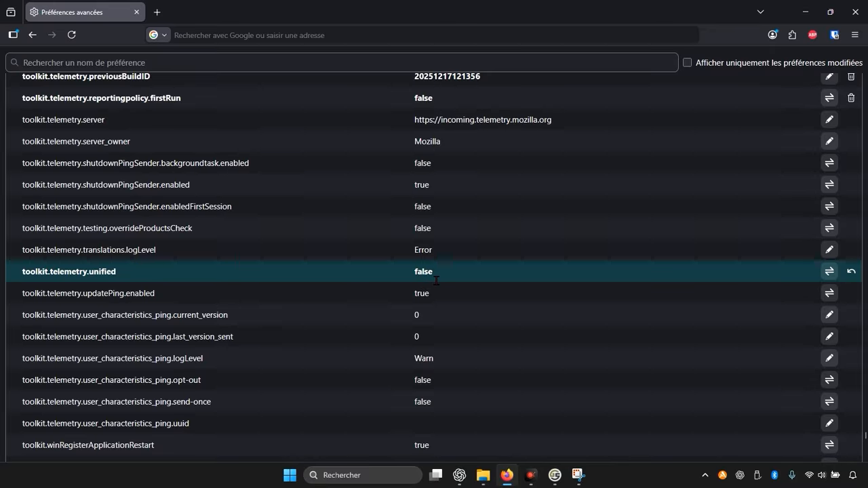
# - Locate the app.shield.optoutstudies.enabled preference near the start of the list and set it to false
pyautogui.scroll(10, 436, 280)
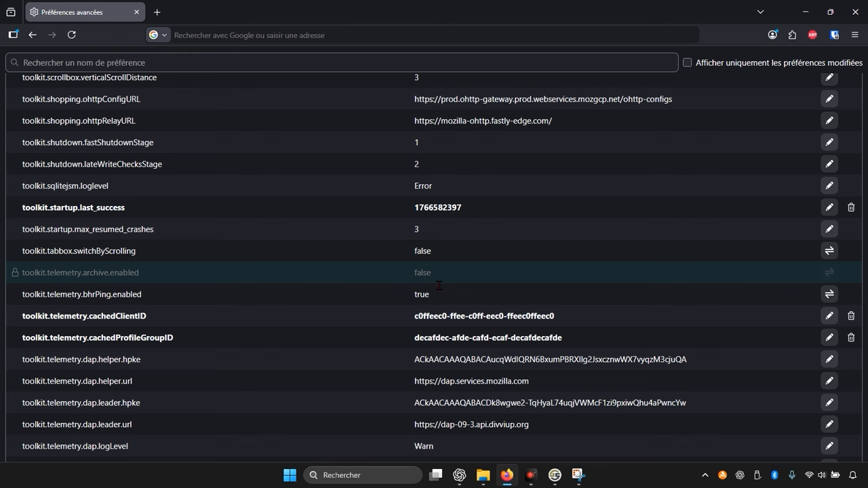
pyautogui.press('F12')
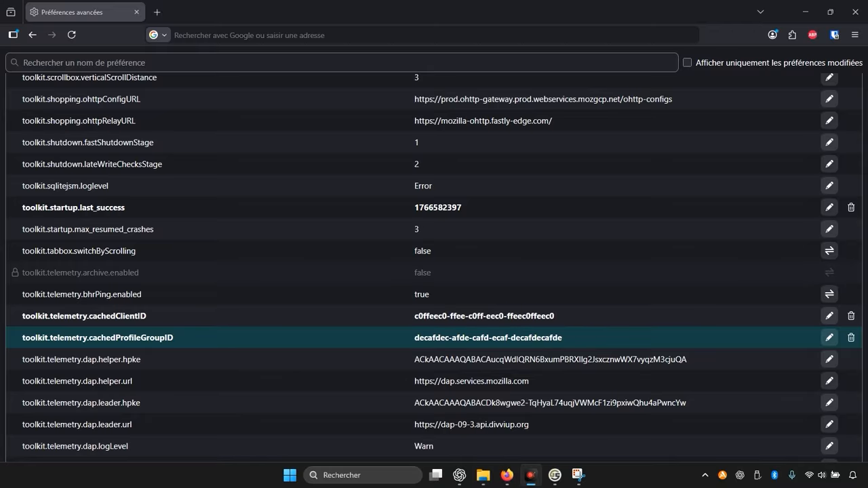
pyautogui.scroll(5, 379, 318)
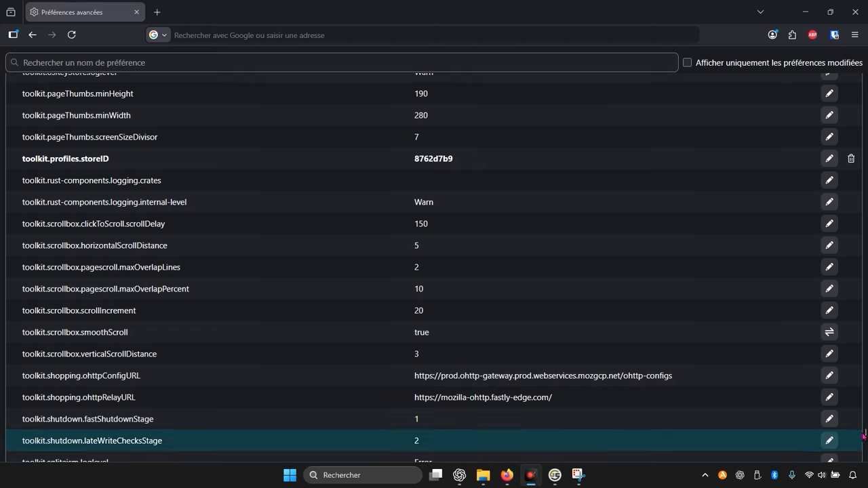
pyautogui.moveTo(865, 433); pyautogui.dragTo(865, 64)
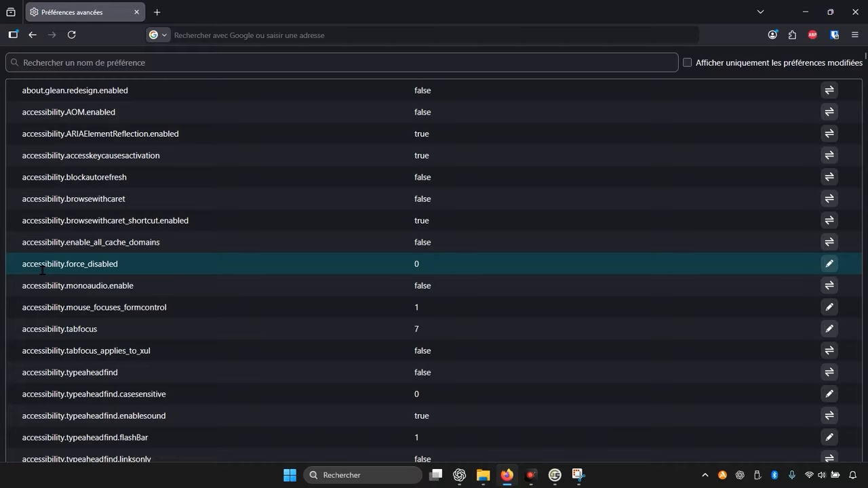
pyautogui.scroll(-20, 42, 269)
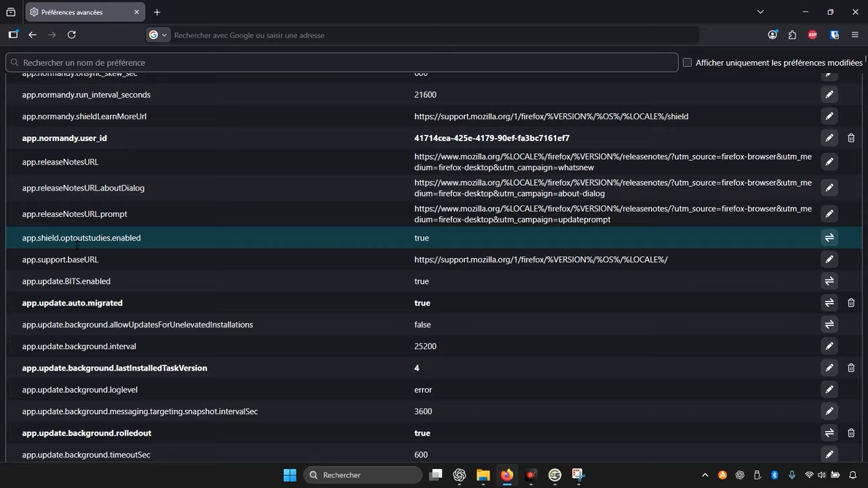
pyautogui.doubleClick(450, 242)
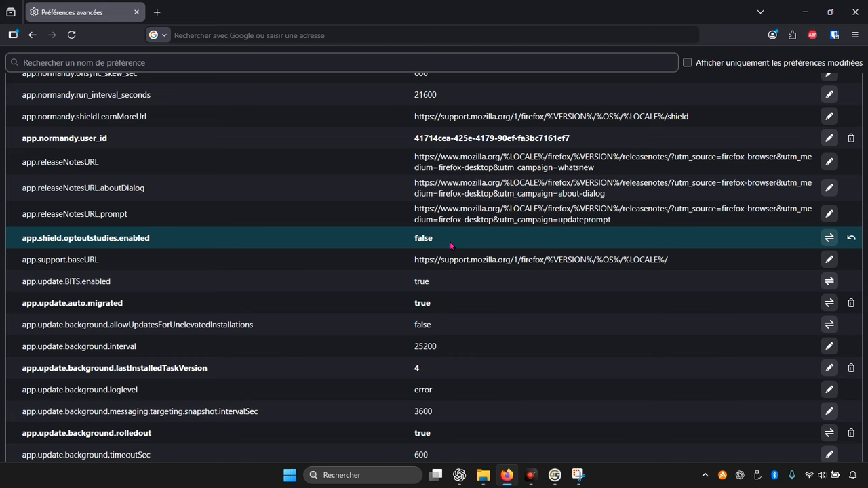
pyautogui.press('F12')
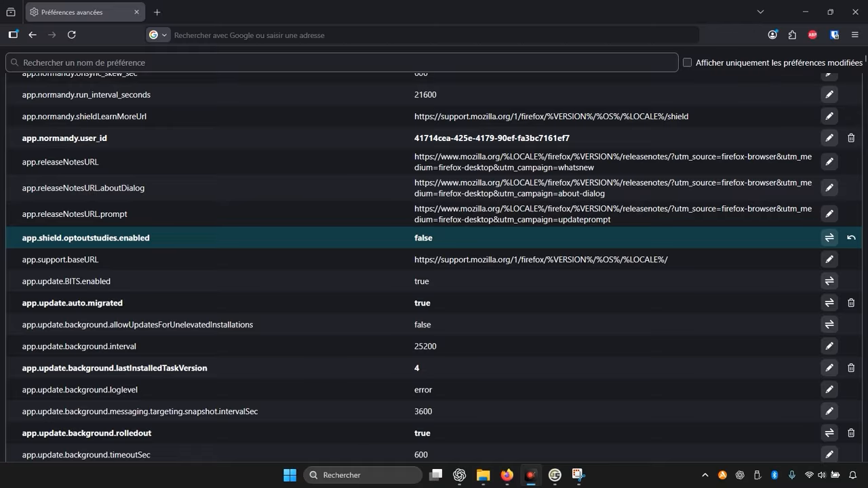
# - Look through the full list of browser preferences to find browser.send_pings and check its value
pyautogui.scroll(-8, 434, 292)
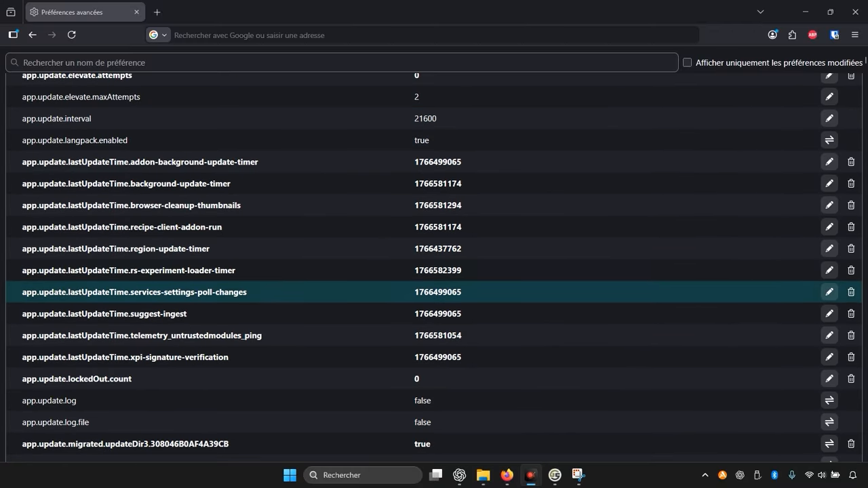
pyautogui.scroll(-20, 434, 291)
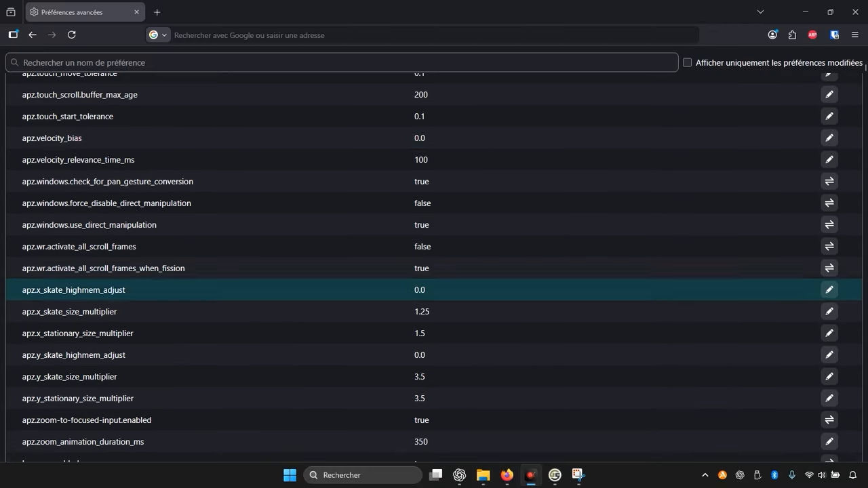
pyautogui.scroll(-20, 434, 292)
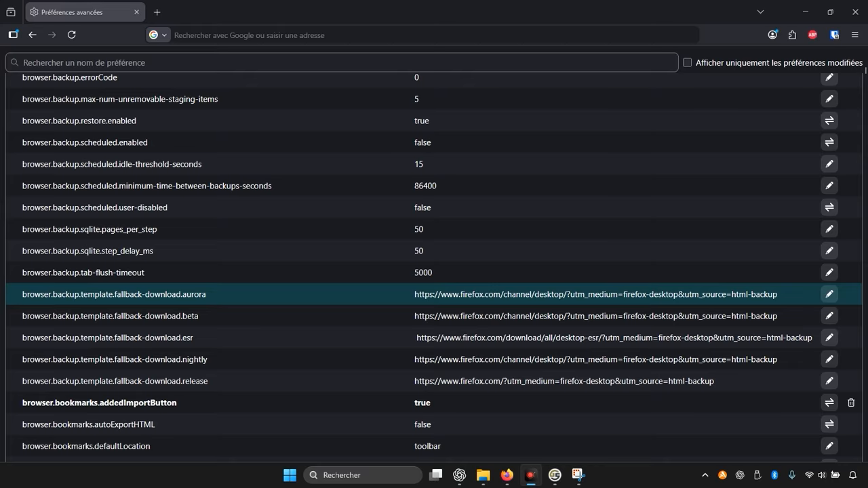
pyautogui.scroll(3, 434, 295)
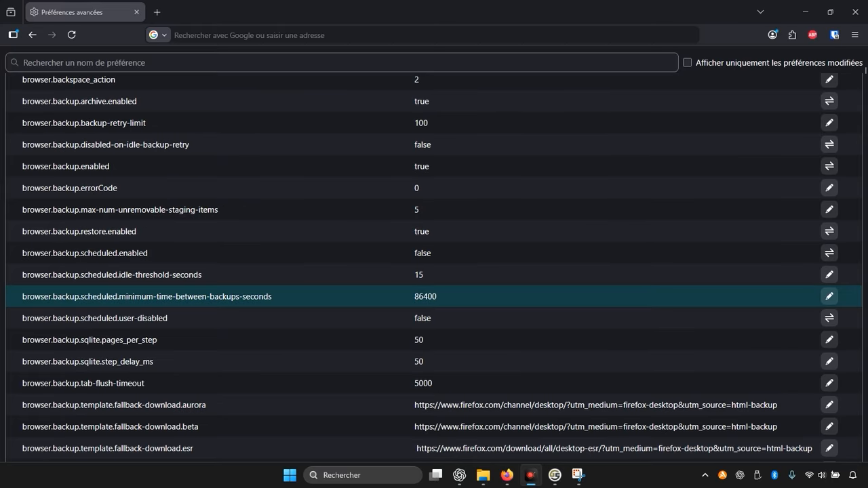
pyautogui.scroll(-2, 238, 306)
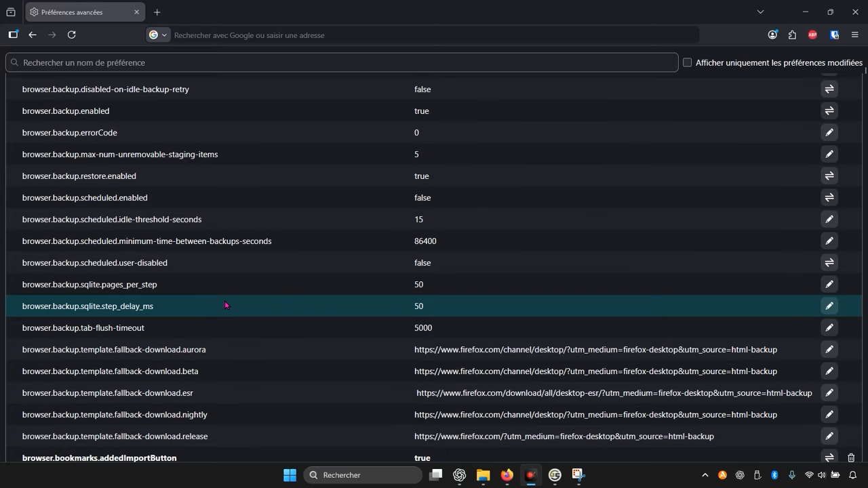
pyautogui.scroll(-20, 224, 300)
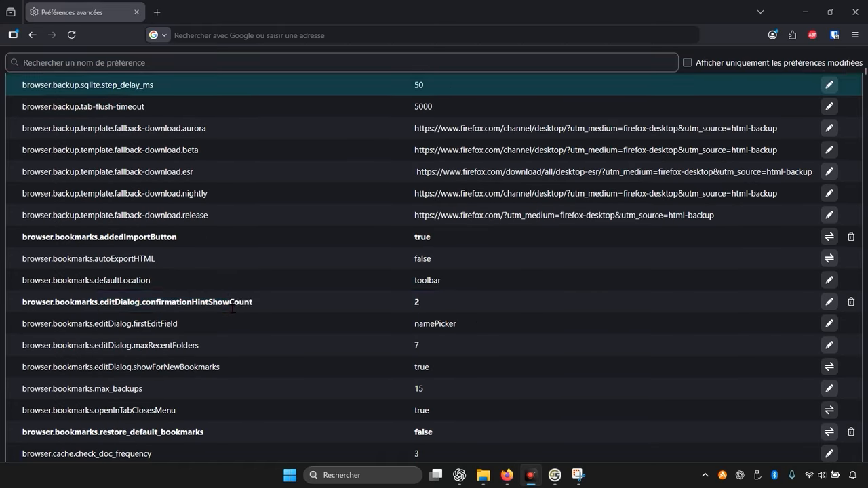
pyautogui.scroll(-20, 229, 303)
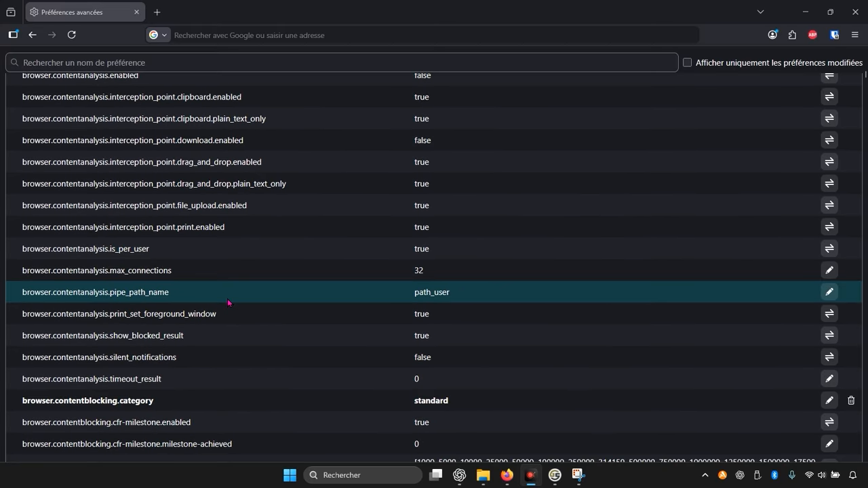
pyautogui.scroll(-20, 228, 303)
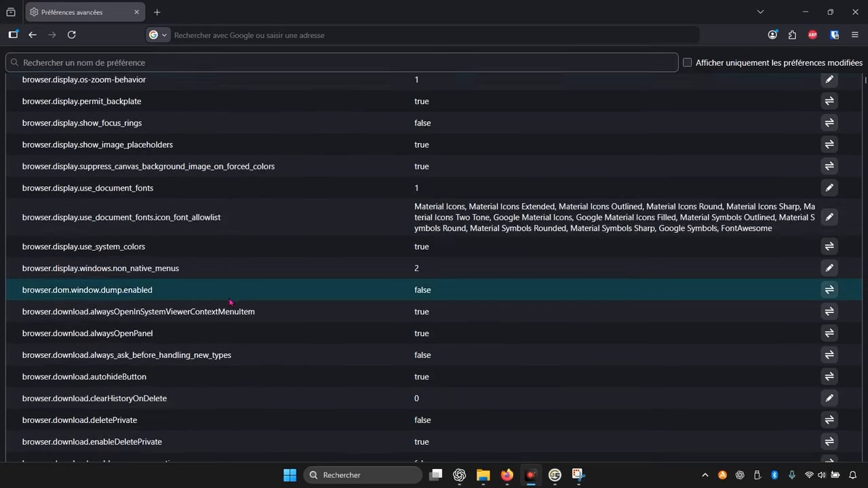
pyautogui.scroll(-20, 230, 302)
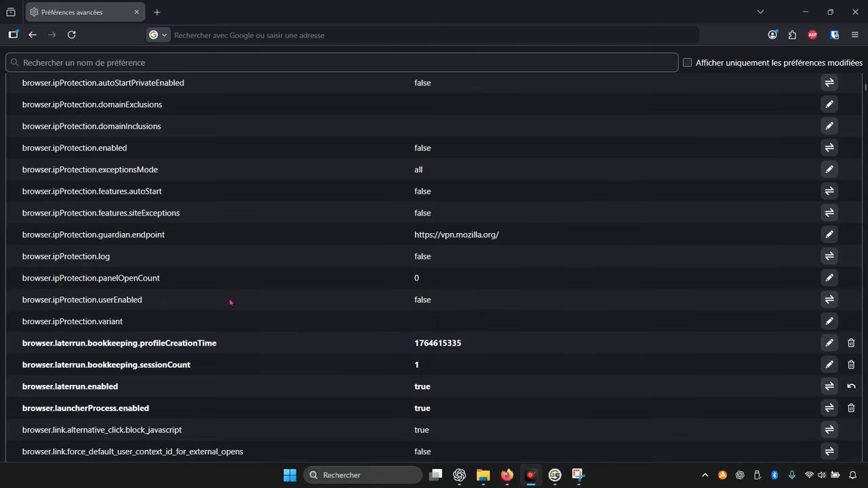
pyautogui.scroll(-20, 230, 303)
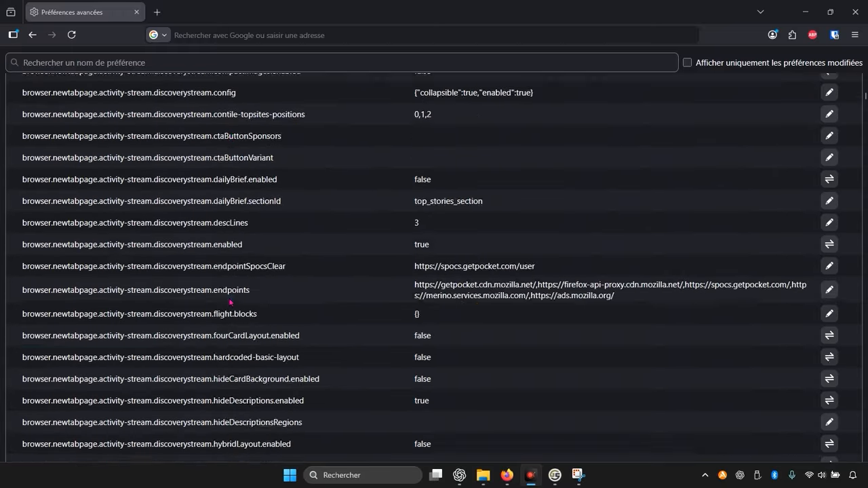
pyautogui.scroll(-20, 230, 302)
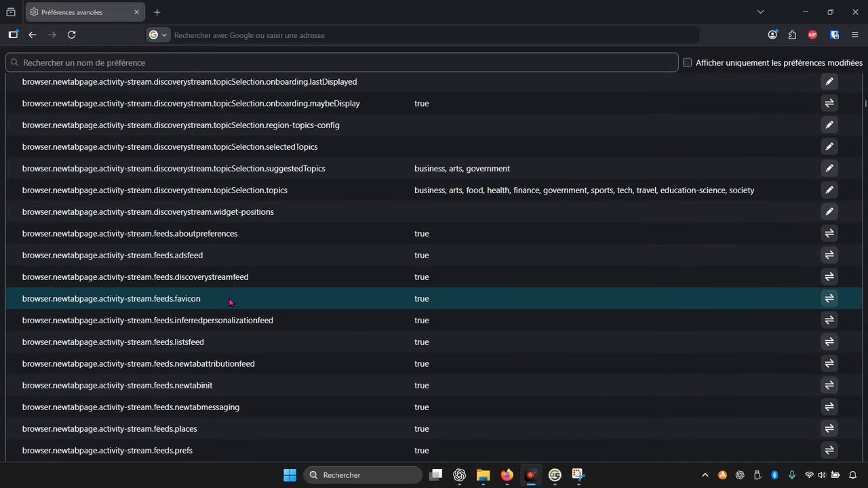
pyautogui.scroll(-20, 233, 311)
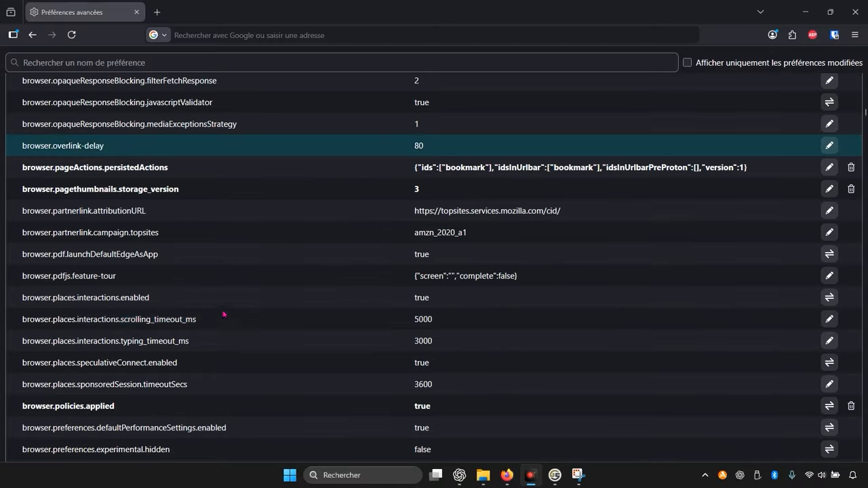
pyautogui.scroll(-20, 220, 322)
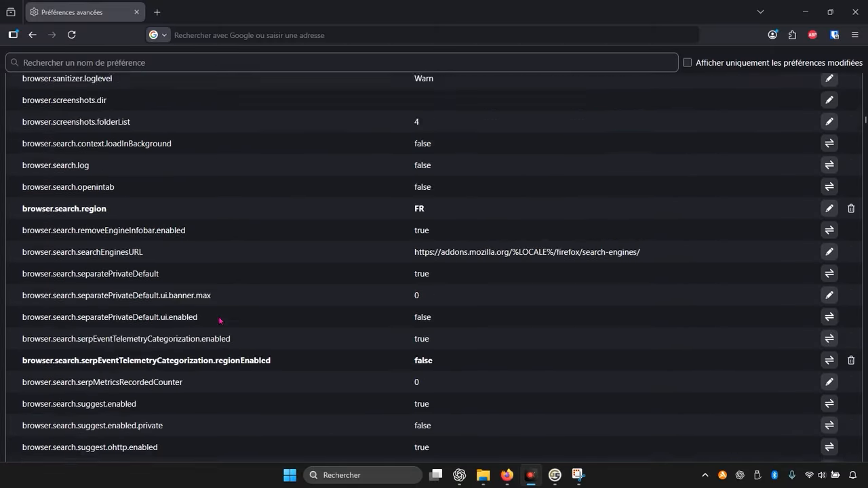
pyautogui.scroll(-20, 218, 330)
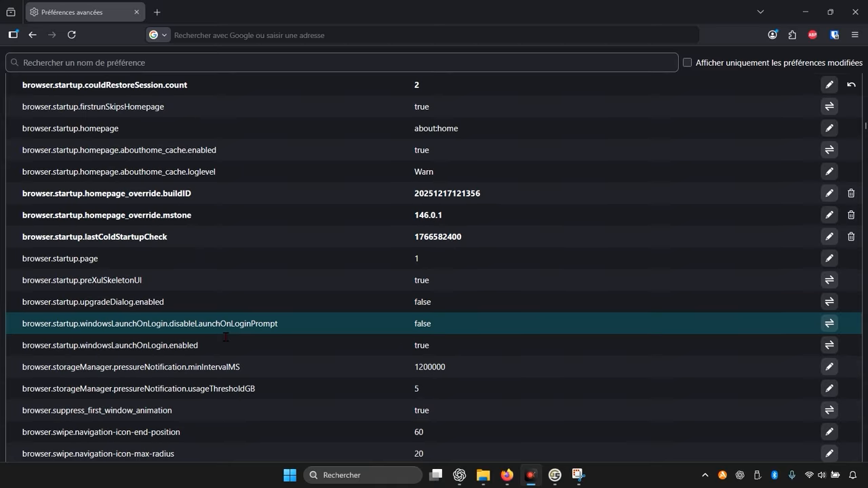
pyautogui.scroll(6, 218, 333)
pyautogui.scroll(15, 218, 333)
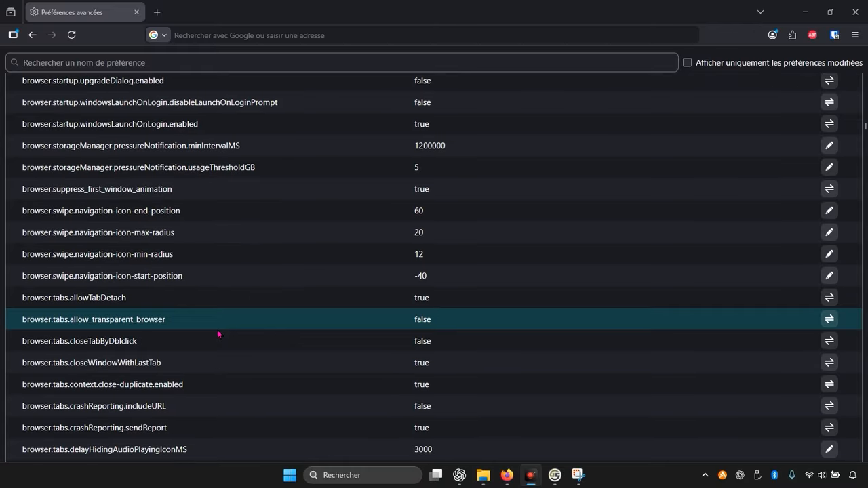
pyautogui.scroll(20, 219, 334)
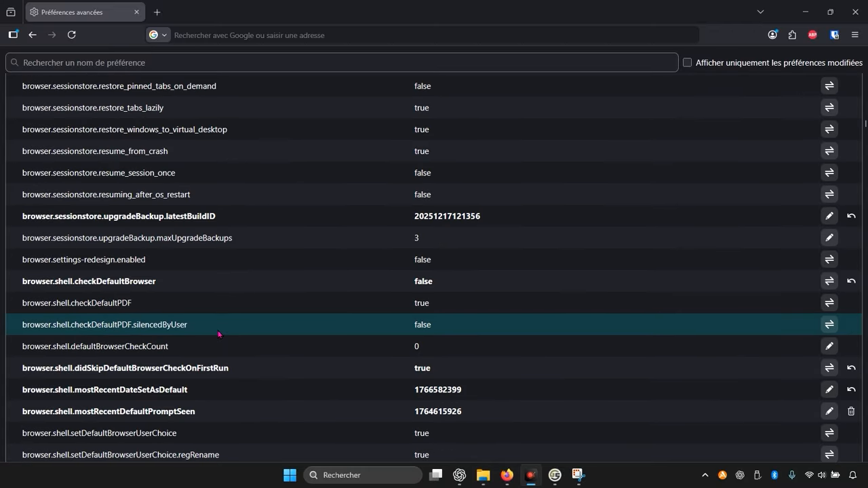
pyautogui.scroll(6, 218, 333)
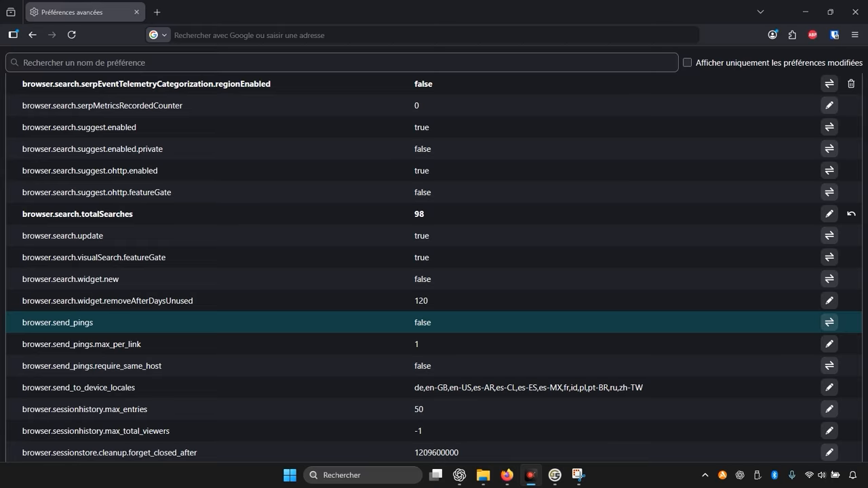
# - Search Google for "ublock origin" in a new tab
pyautogui.hotkey('ctrl', 't')
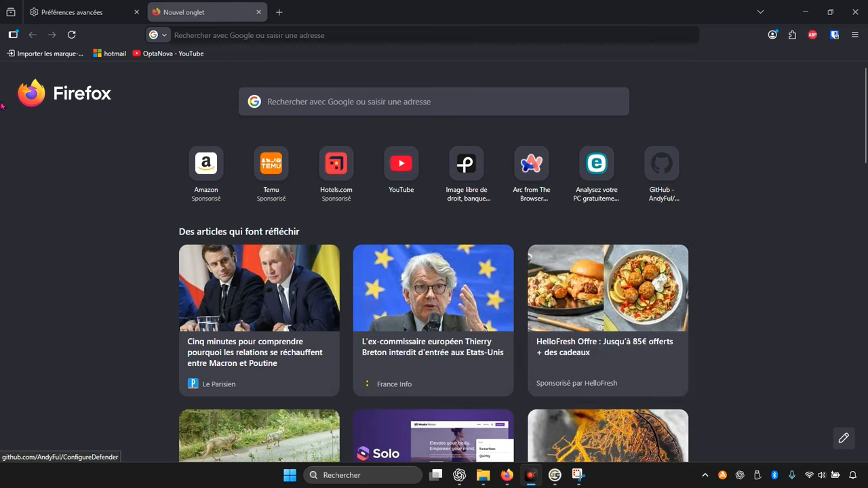
pyautogui.click(522, 44)
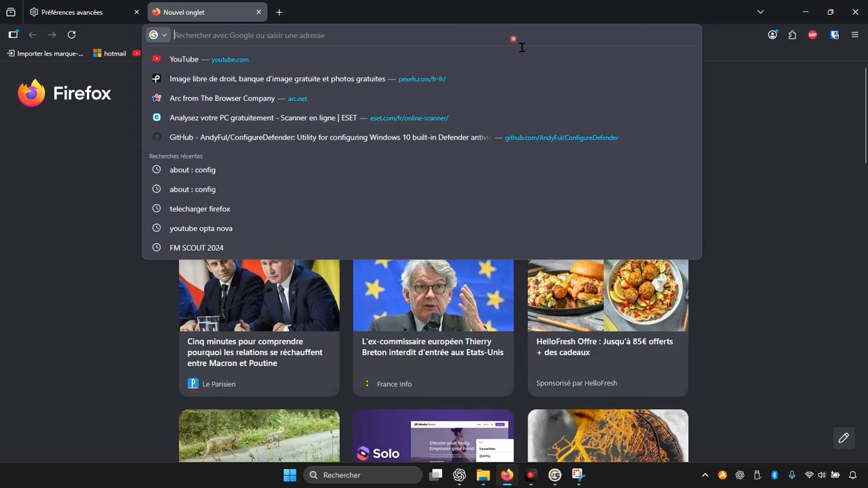
pyautogui.write('ub')
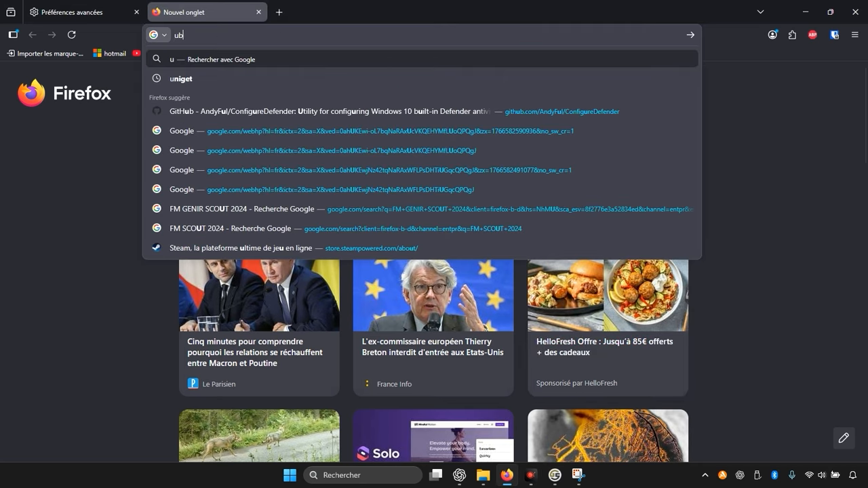
pyautogui.write('lock orig')
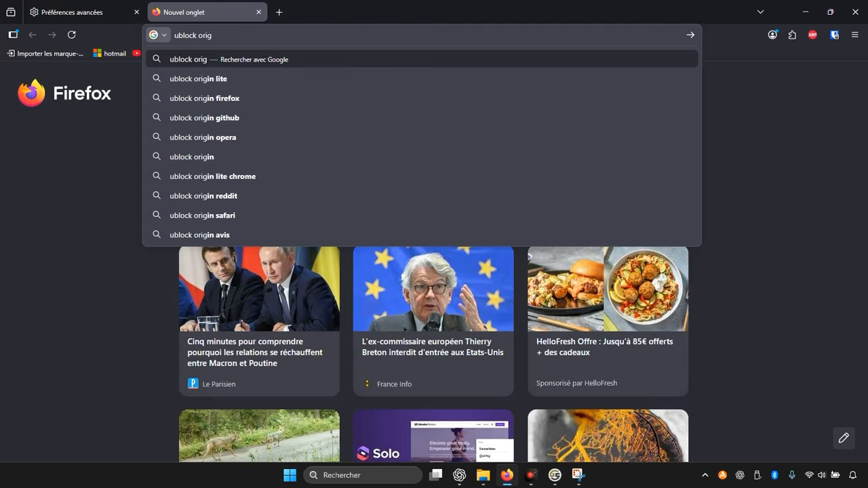
pyautogui.write('in')
pyautogui.press('Return')
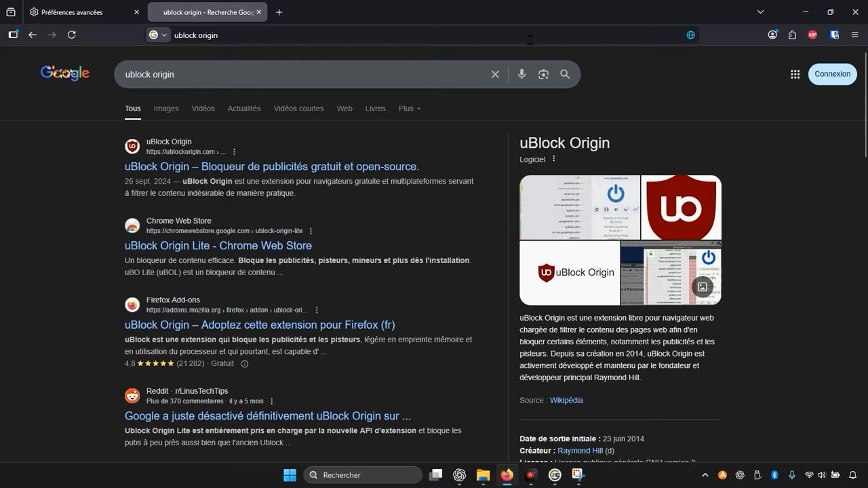
# - Open the official uBlock Origin website from the search results and view the installed extensions in the add-ons manager
pyautogui.click(813, 37)
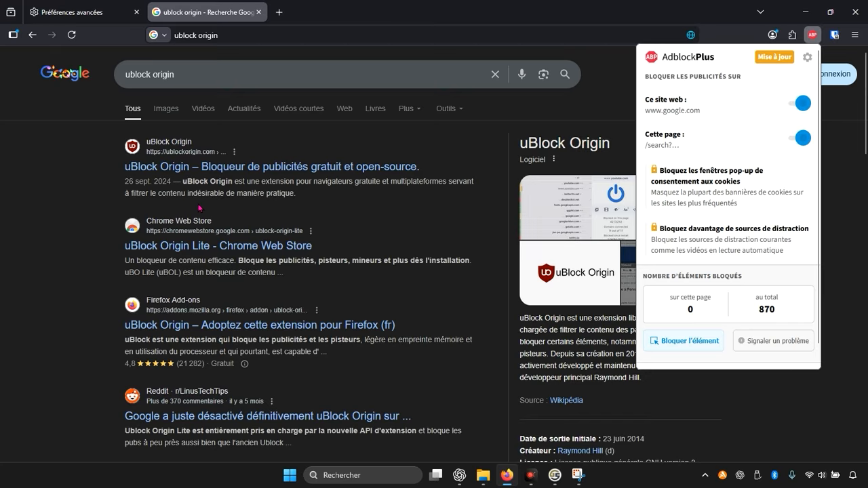
pyautogui.click(241, 170)
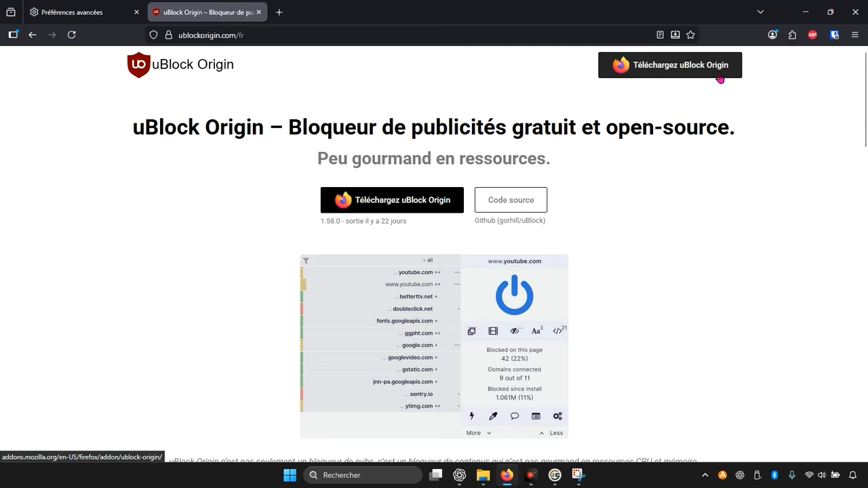
pyautogui.click(791, 35)
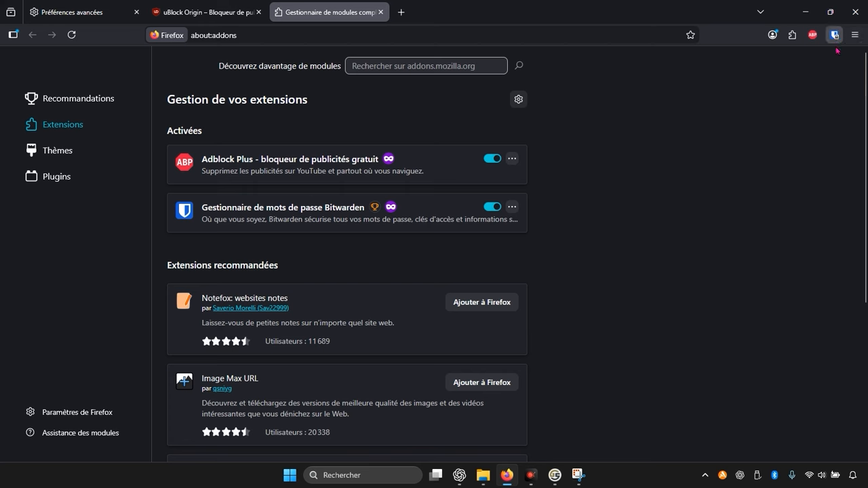
# - Return to the uBlock Origin tab and search Google for "localcdn firefox" there
pyautogui.hotkey('ctrl', 'shift', 'Tab')
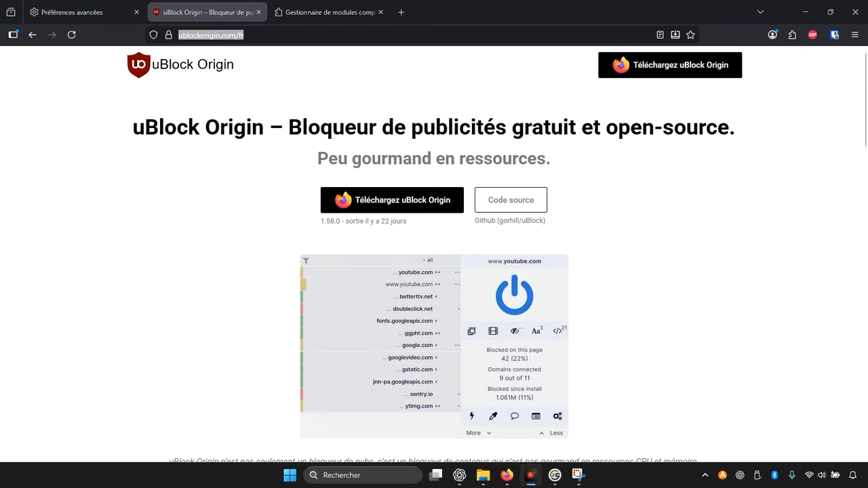
pyautogui.click(285, 36)
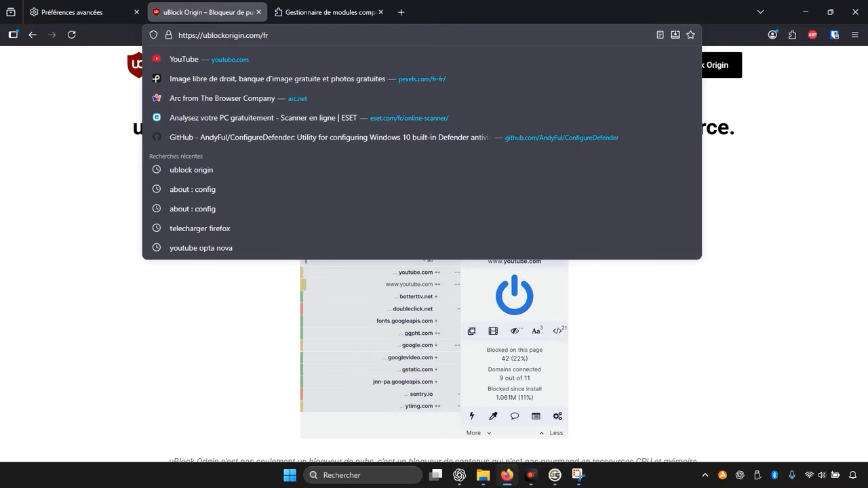
pyautogui.hotkey('ctrl', 'a')
pyautogui.write('l')
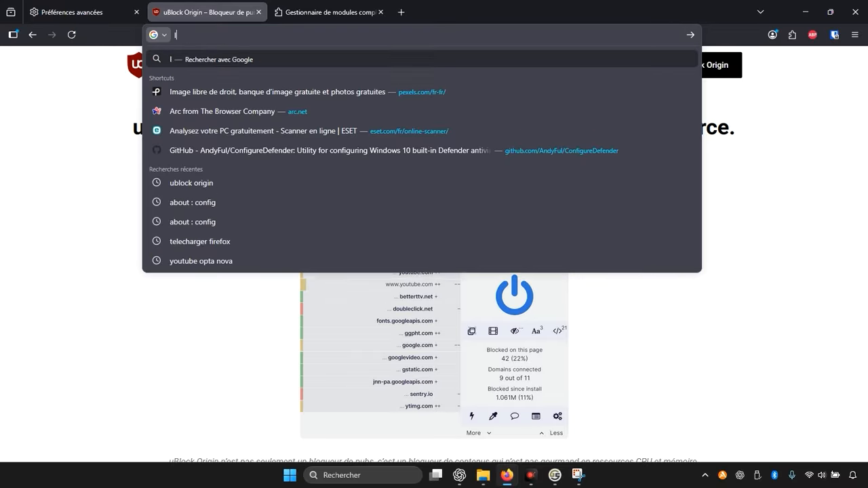
pyautogui.write('ocalce')
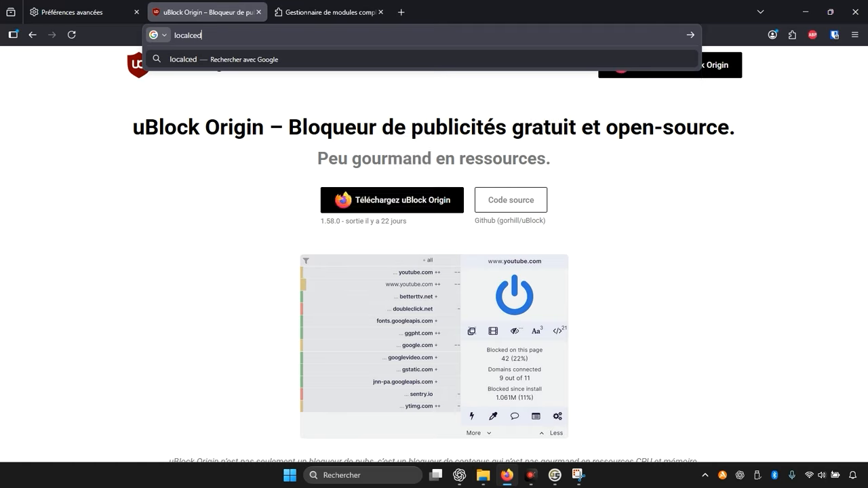
pyautogui.press('BackSpace')
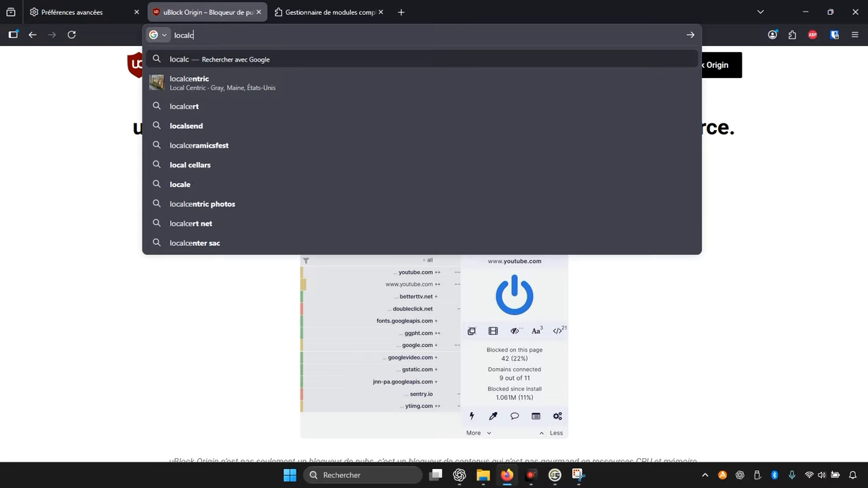
pyautogui.write('dn fire')
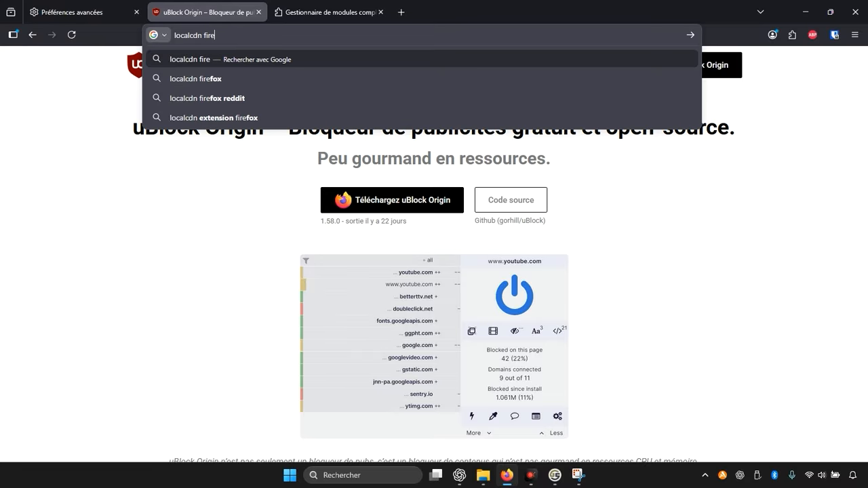
pyautogui.write('fox')
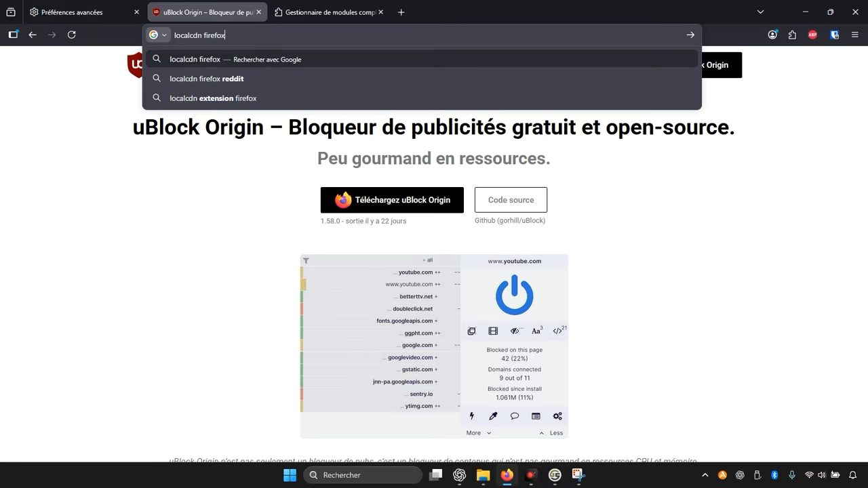
pyautogui.press('Return')
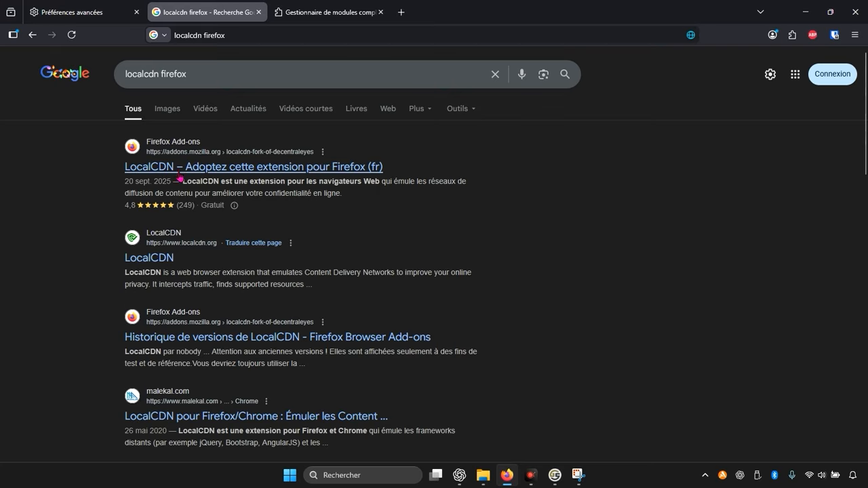
# - Install the LocalCDN extension from its Firefox Add-ons page, allowing it to run in private windows
pyautogui.click(172, 167)
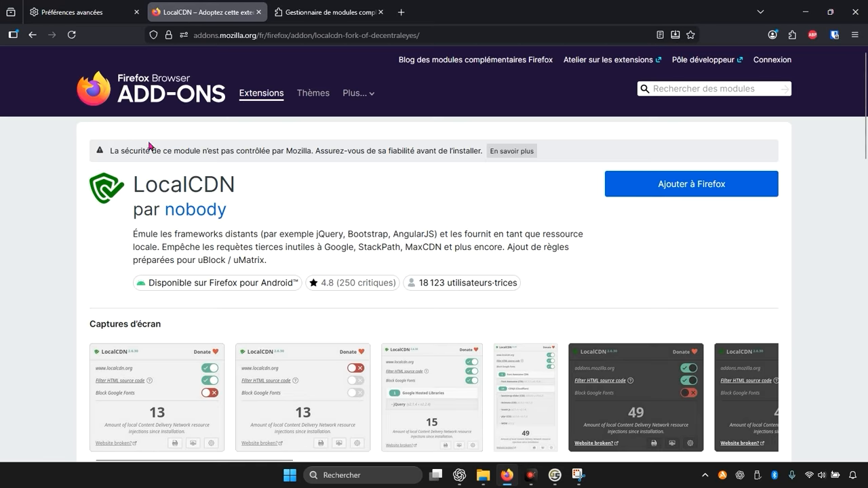
pyautogui.click(666, 196)
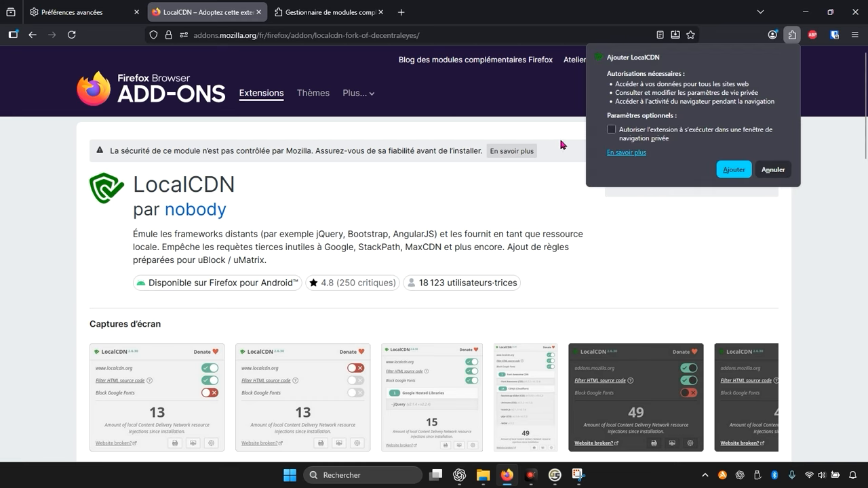
pyautogui.click(652, 136)
pyautogui.click(726, 168)
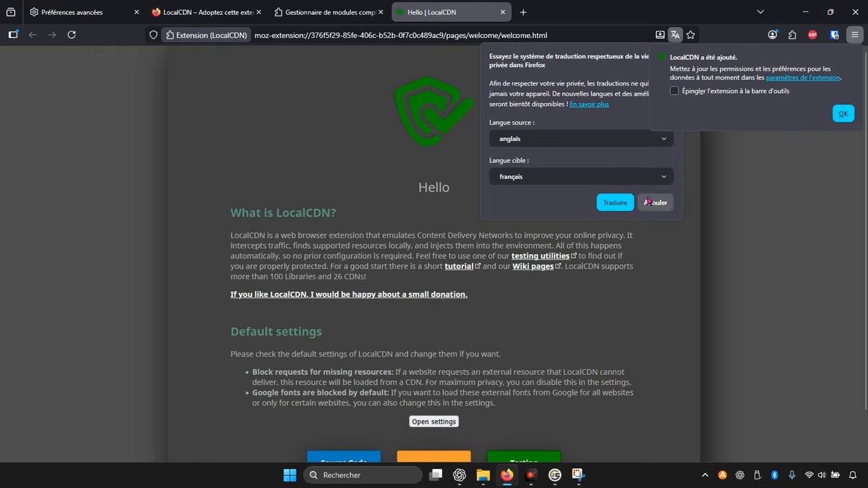
# - Dismiss the page translation offer and pin the LocalCDN extension to the toolbar
pyautogui.click(655, 203)
pyautogui.scroll(-2, 409, 269)
pyautogui.scroll(2, 61, 198)
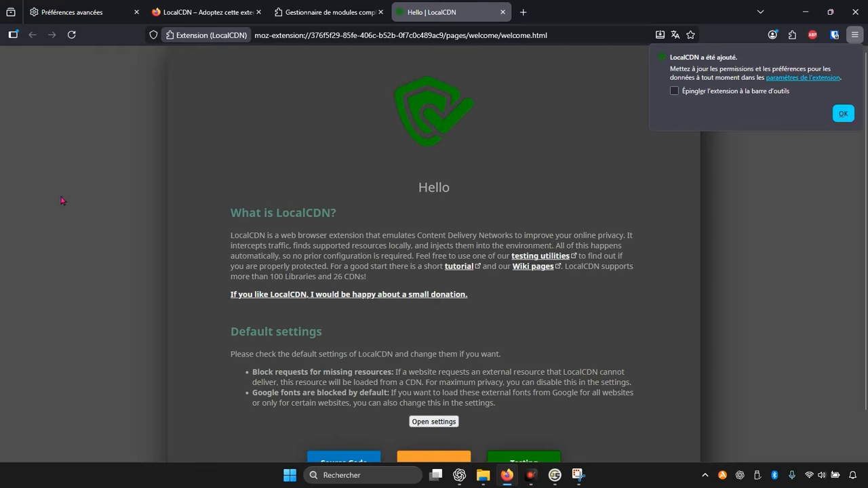
pyautogui.click(765, 92)
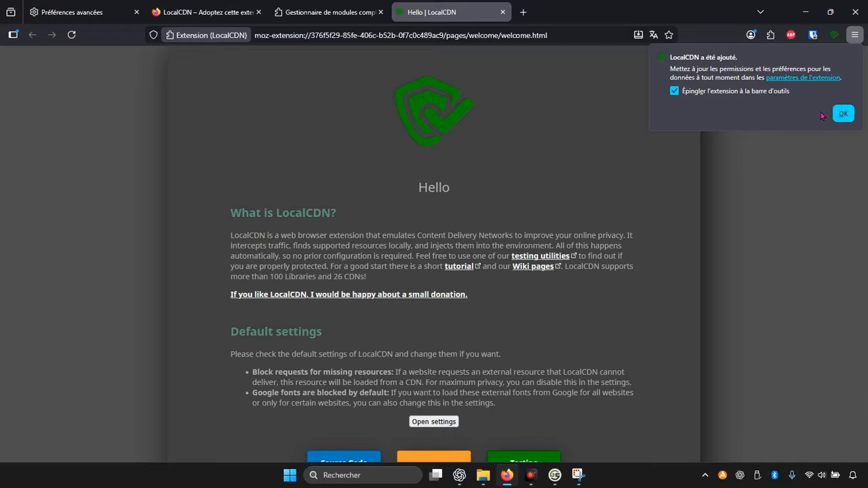
pyautogui.click(843, 113)
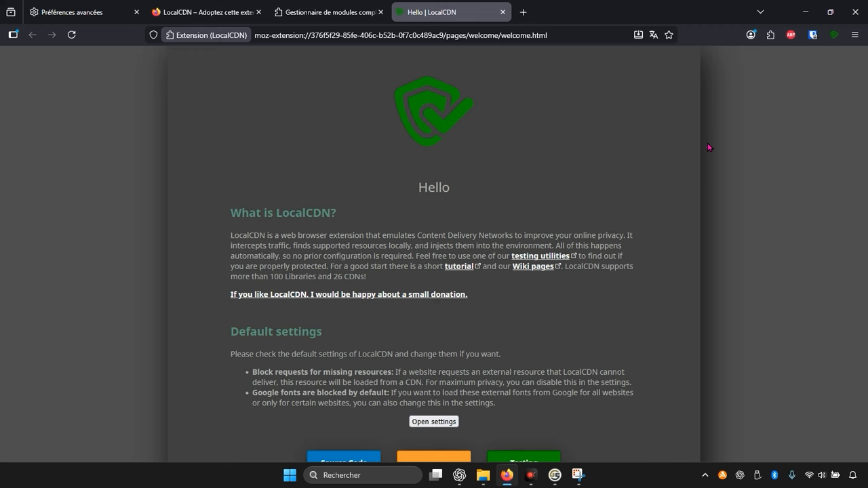
pyautogui.press('F12')
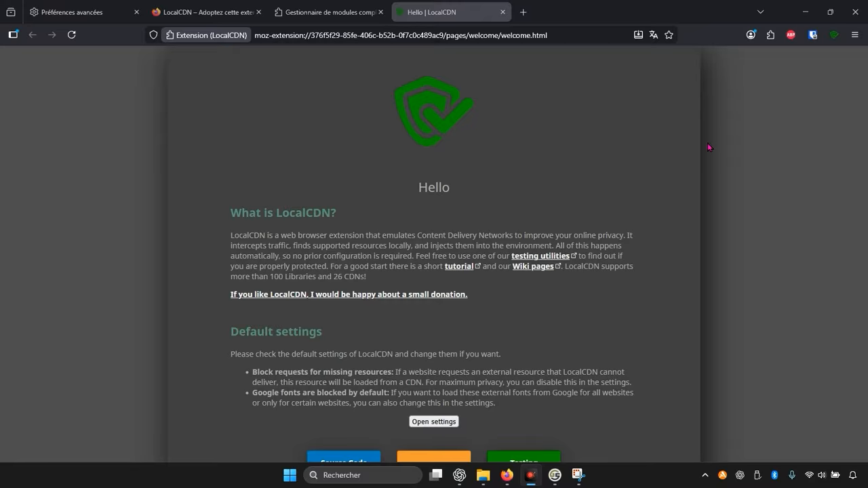
# - Search Google for "canvasblocker" in the LocalCDN welcome tab
pyautogui.click(353, 37)
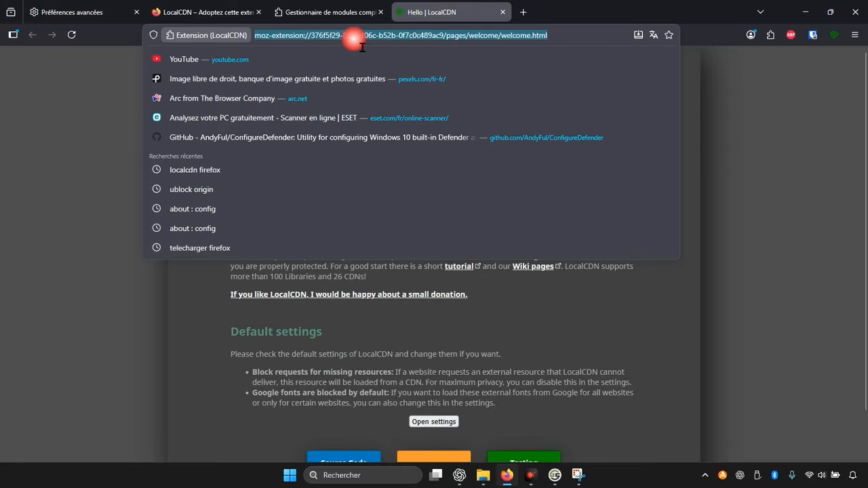
pyautogui.write('can')
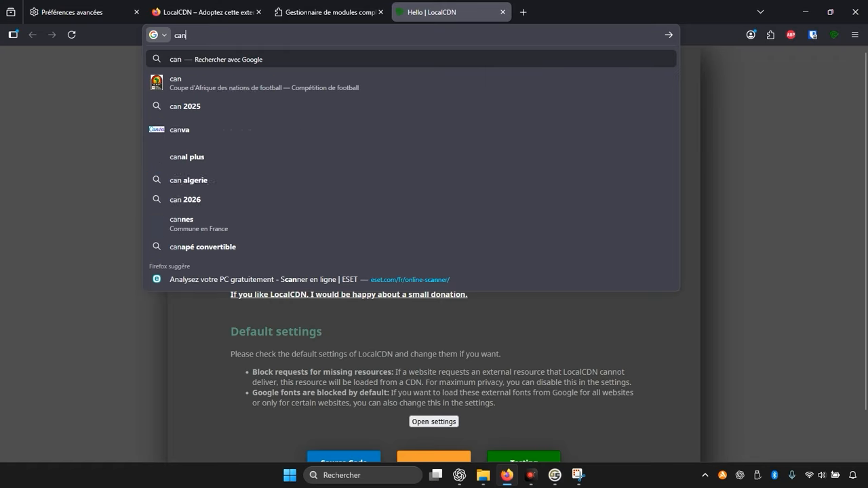
pyautogui.write('vasblo')
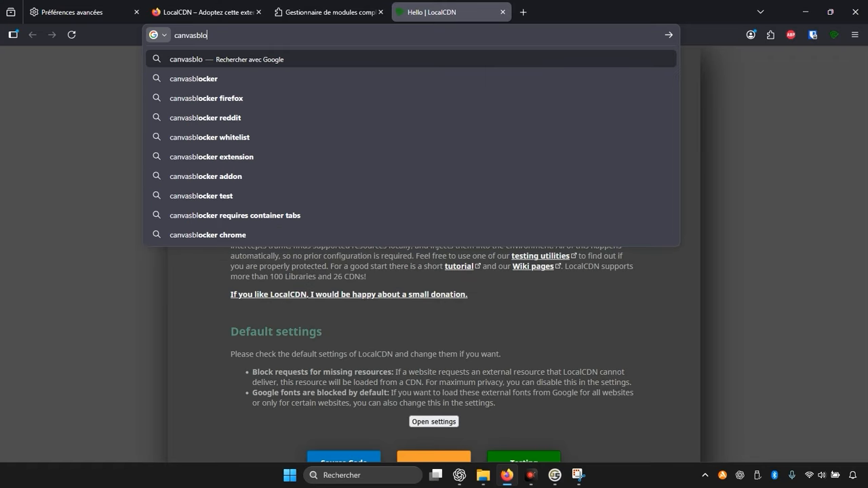
pyautogui.write('cker')
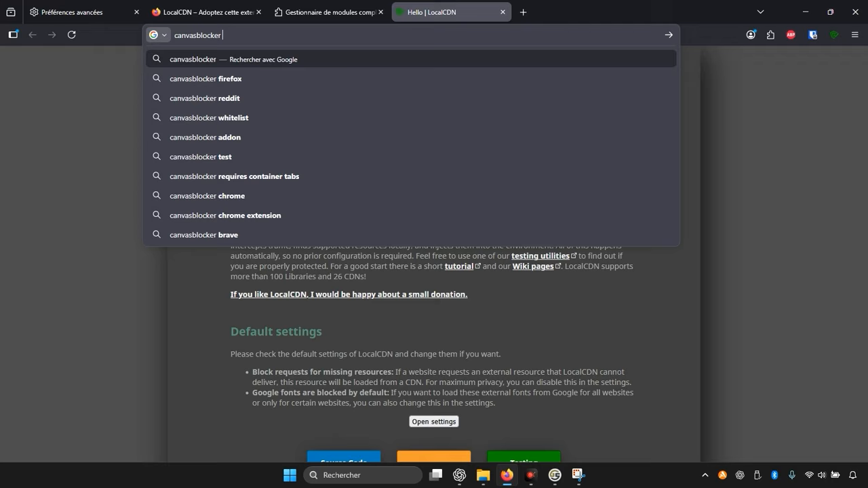
pyautogui.press('Return')
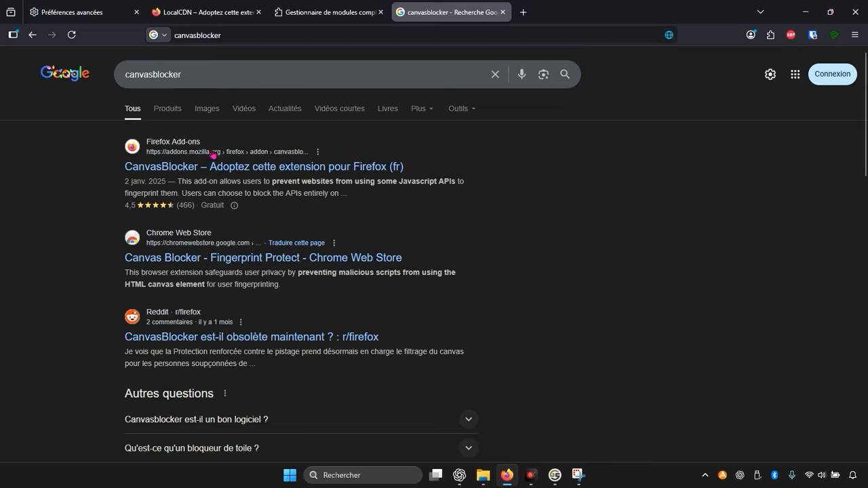
# - Install the CanvasBlocker extension from its Firefox Add-ons page, allowed in private windows and pinned to the toolbar
pyautogui.click(344, 169)
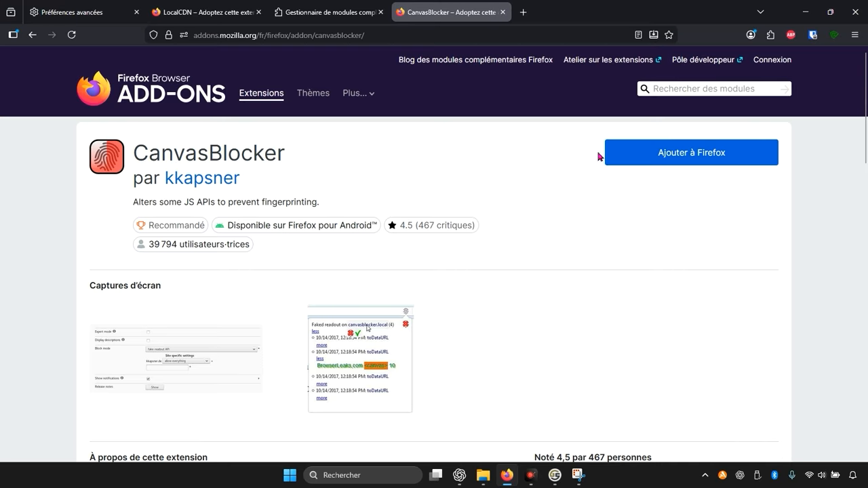
pyautogui.click(682, 156)
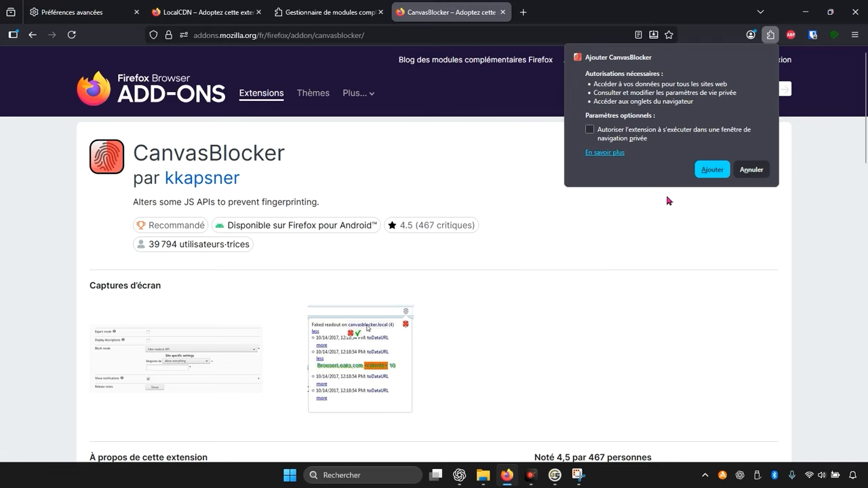
pyautogui.click(614, 133)
pyautogui.click(708, 170)
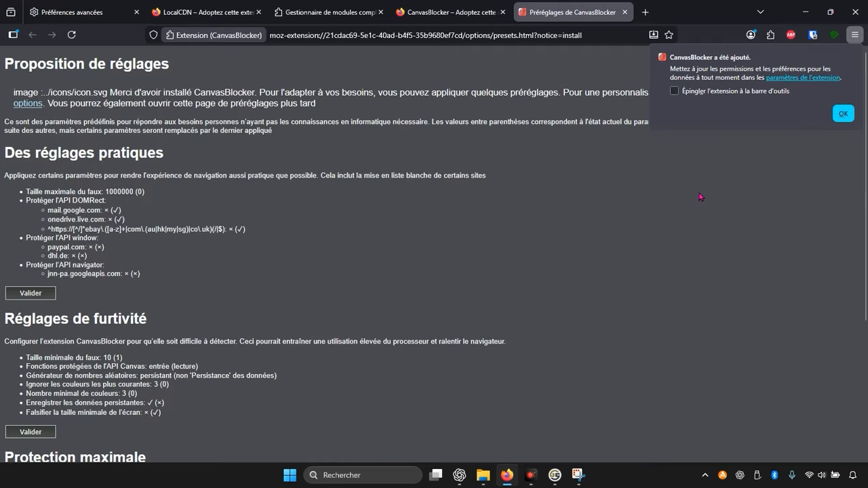
pyautogui.click(714, 93)
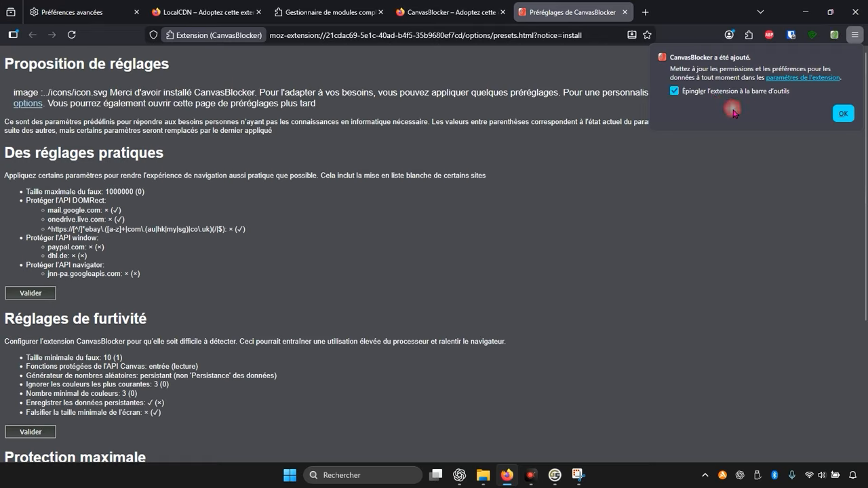
pyautogui.click(834, 114)
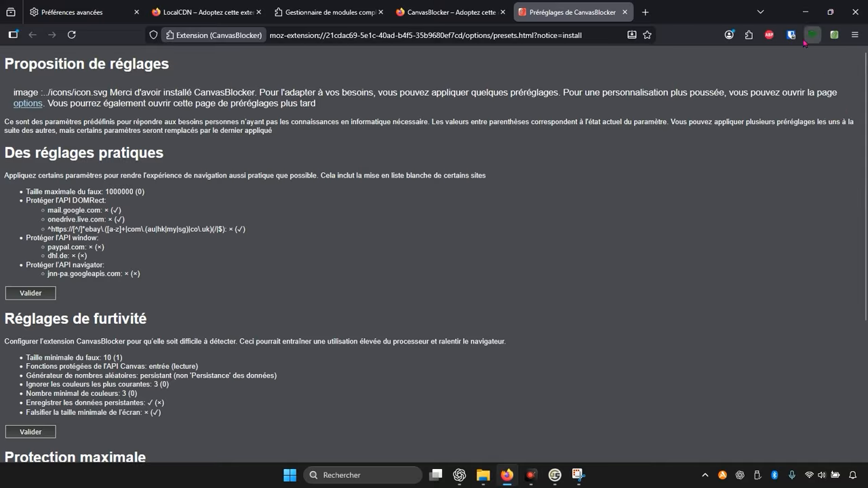